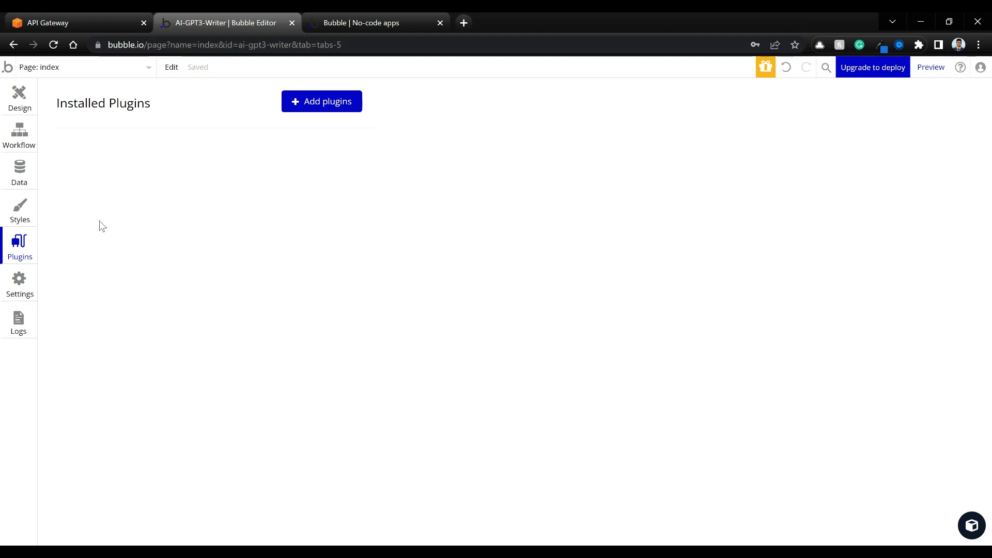
# Install the API Connector plugin and close the plugin library
pyautogui.click(327, 101)
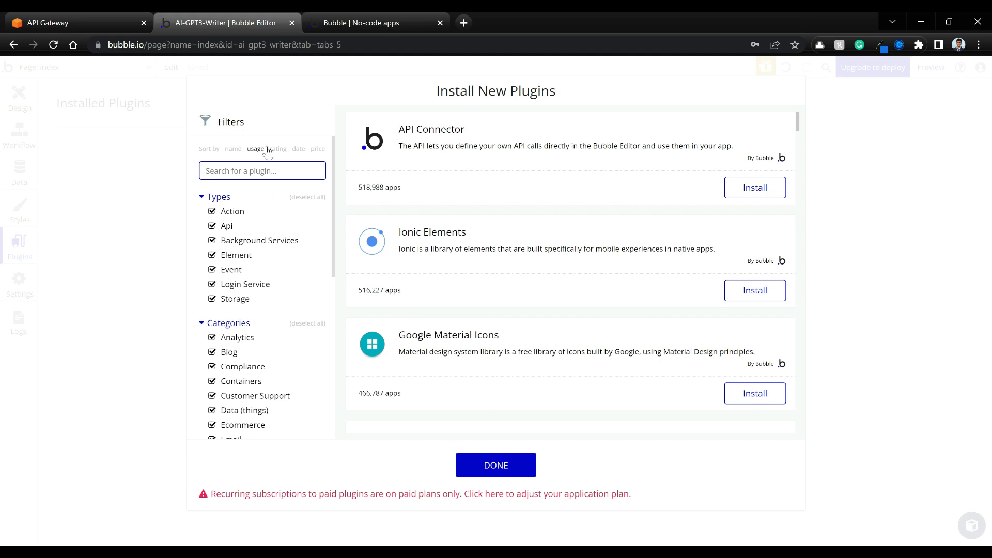
pyautogui.click(757, 191)
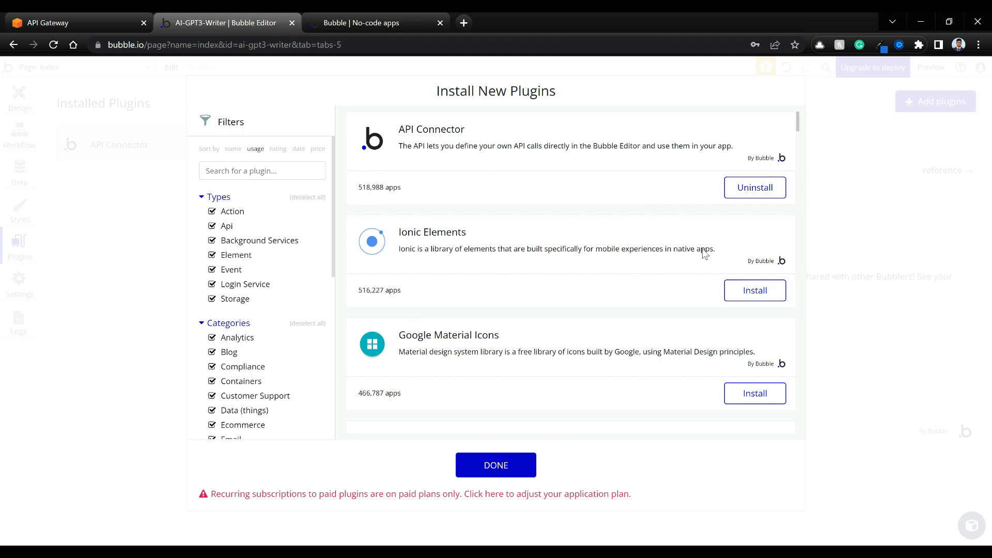
pyautogui.click(506, 468)
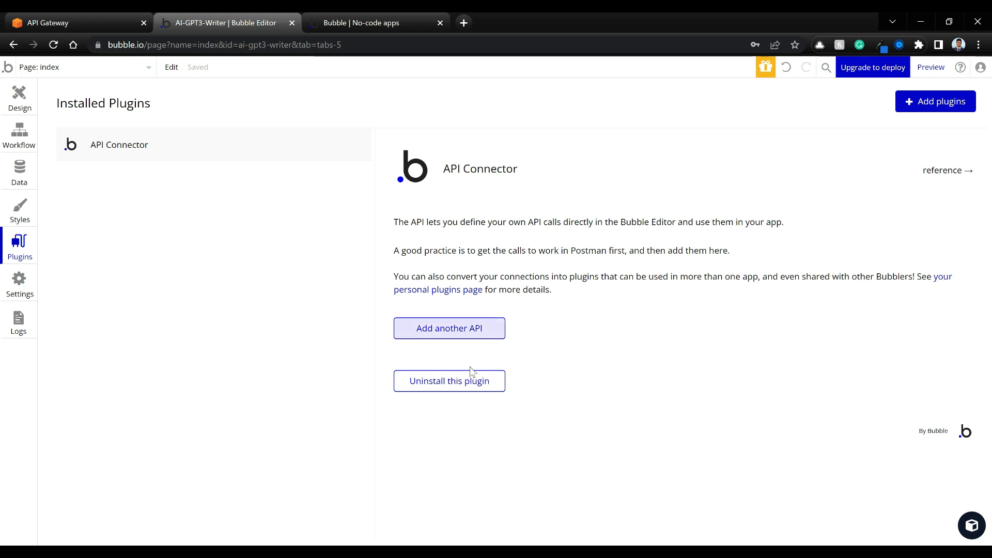
# Add a new API entry to the API Connector
pyautogui.click(459, 338)
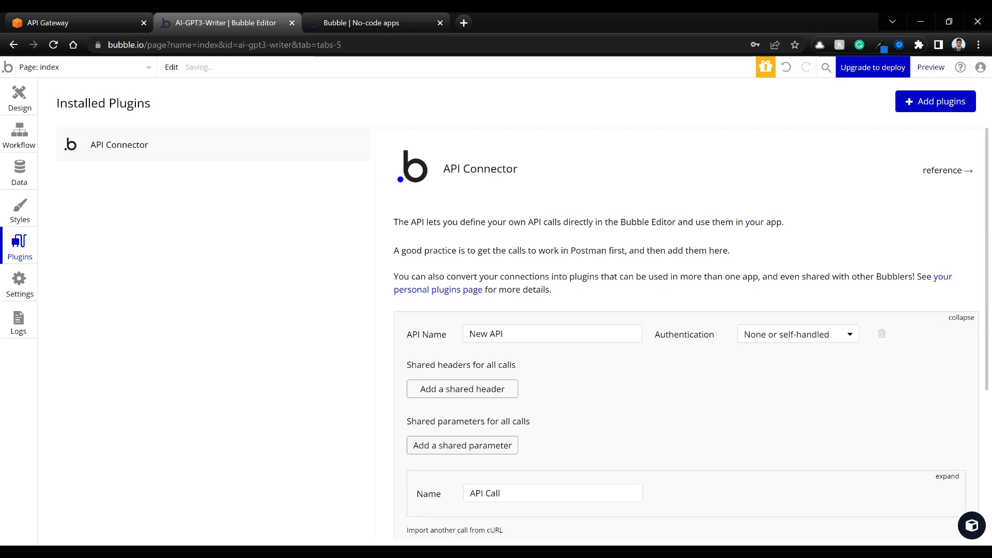
pyautogui.scroll(-3, 672, 331)
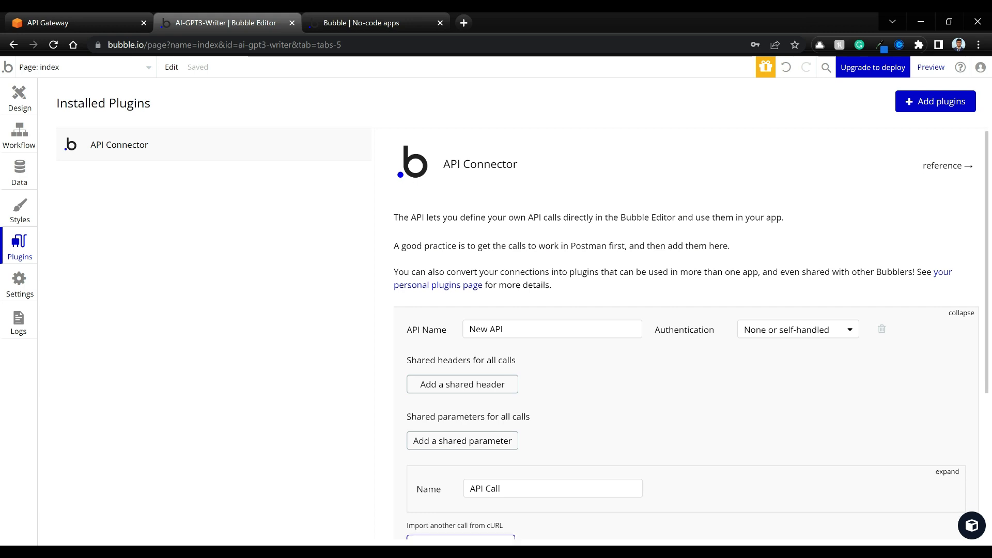
pyautogui.scroll(3, 672, 331)
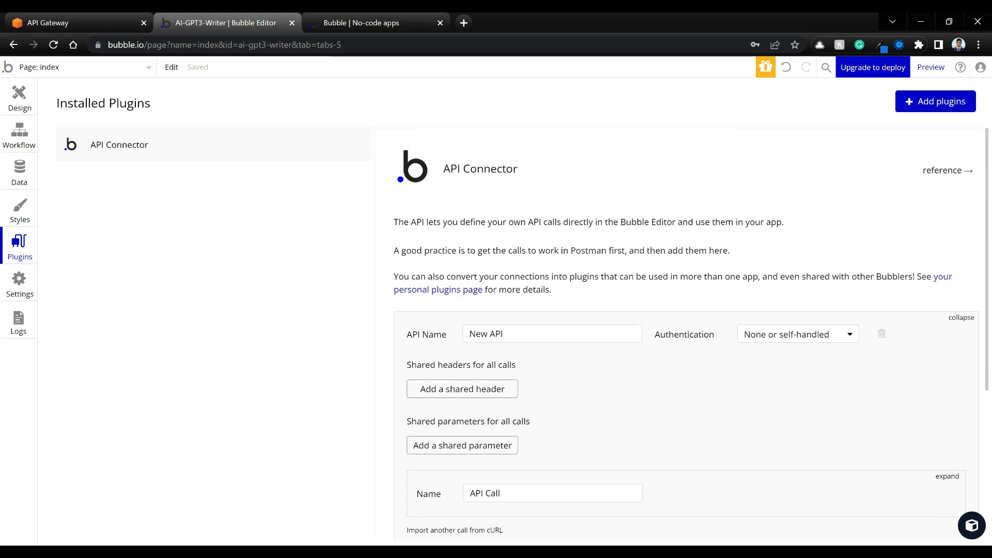
pyautogui.scroll(-2, 671, 331)
# Switch to Postman, examine the endpoint URL of the AWS text paraphraser request, and return to the Bubble editor
pyautogui.click(543, 272)
pyautogui.click(546, 550)
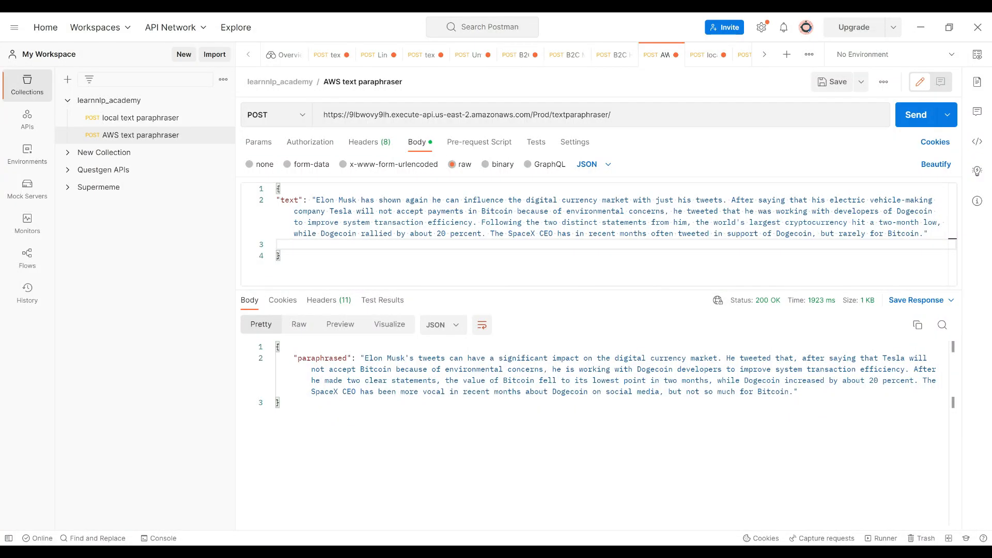
pyautogui.click(610, 115)
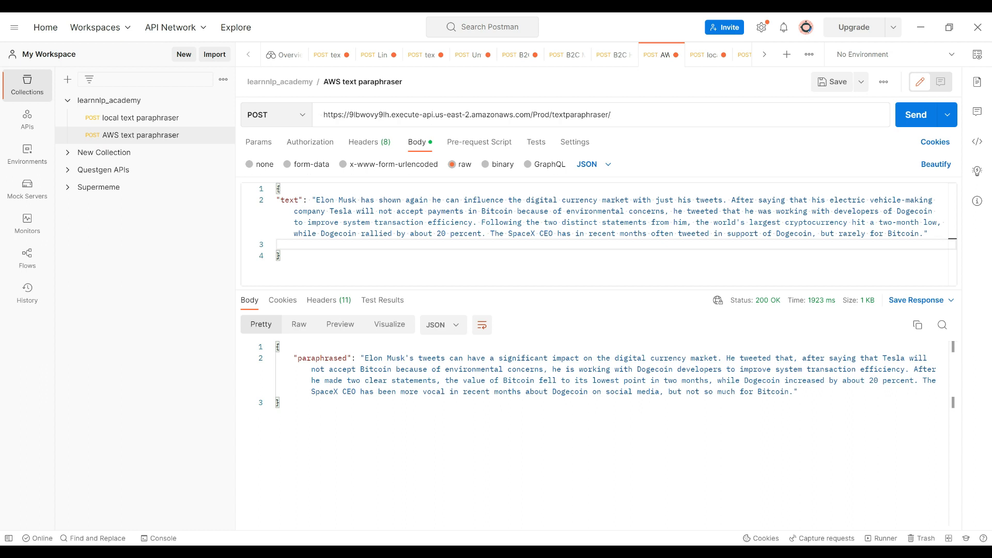
pyautogui.moveTo(610, 114); pyautogui.dragTo(319, 115)
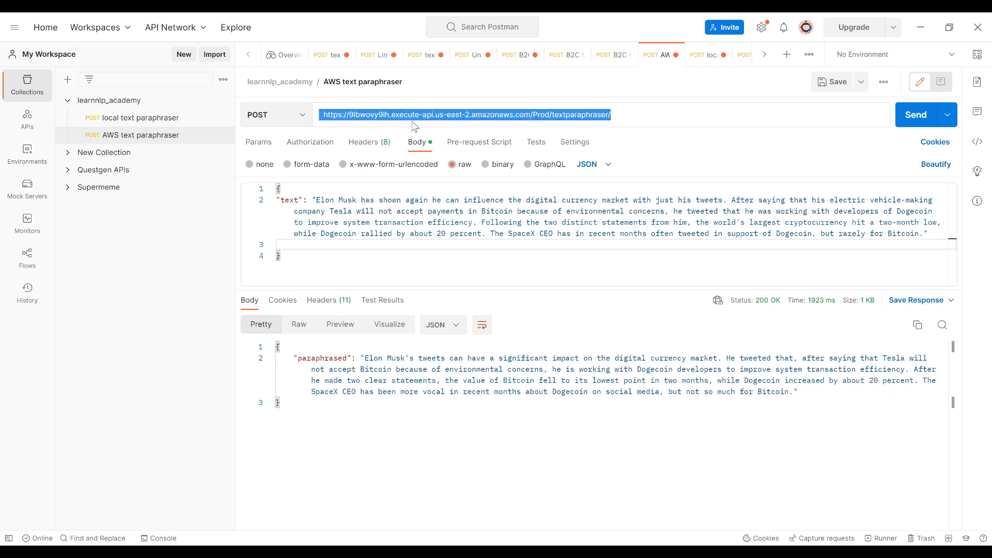
pyautogui.click(920, 27)
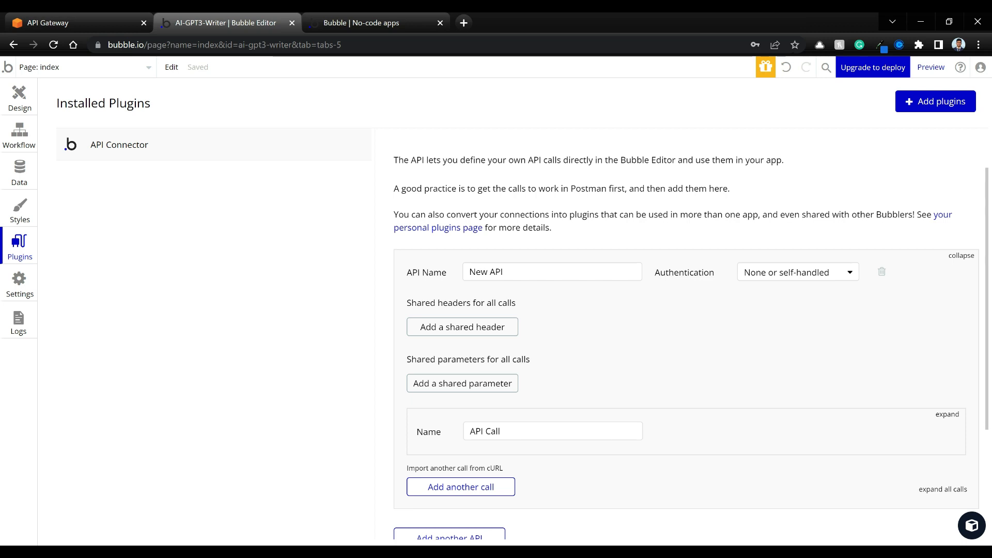
# Name the new API AIWriter
pyautogui.click(529, 272)
pyautogui.press('BackSpace')
pyautogui.press('BackSpace')
pyautogui.press('BackSpace')
pyautogui.press('BackSpace')
pyautogui.press('BackSpace')
pyautogui.press('BackSpace')
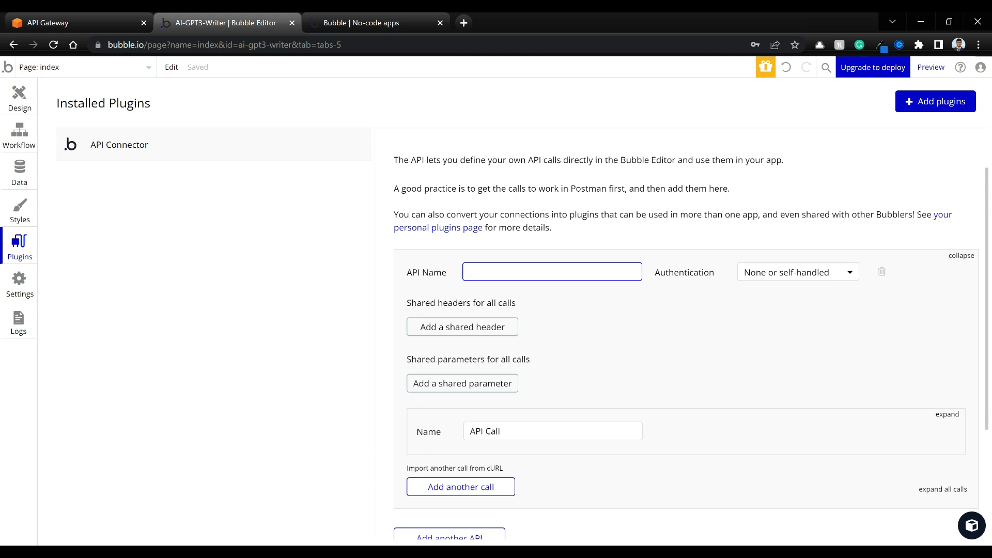
pyautogui.write('AIWriter')
pyautogui.press('Return')
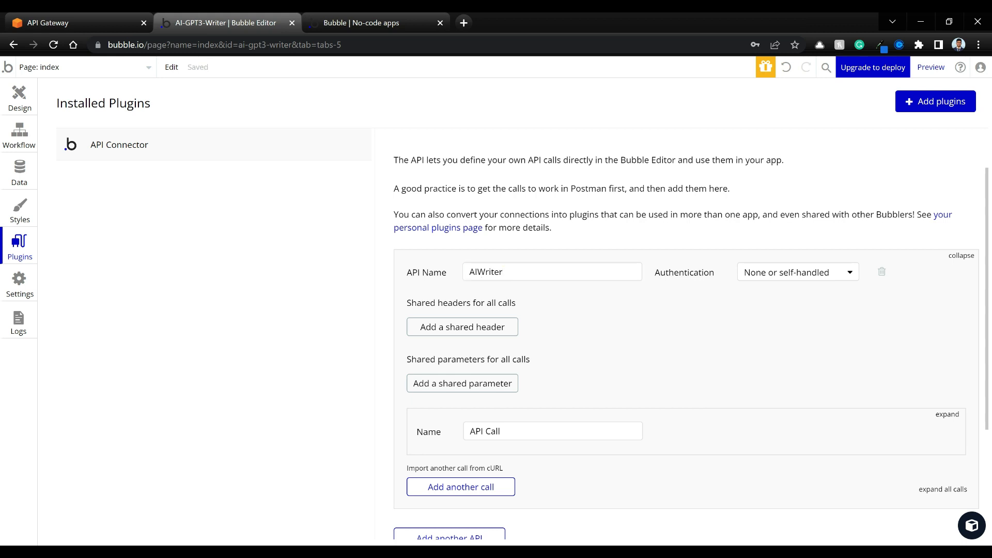
# Expand the default API call under AIWriter to show its settings
pyautogui.scroll(-2, 832, 279)
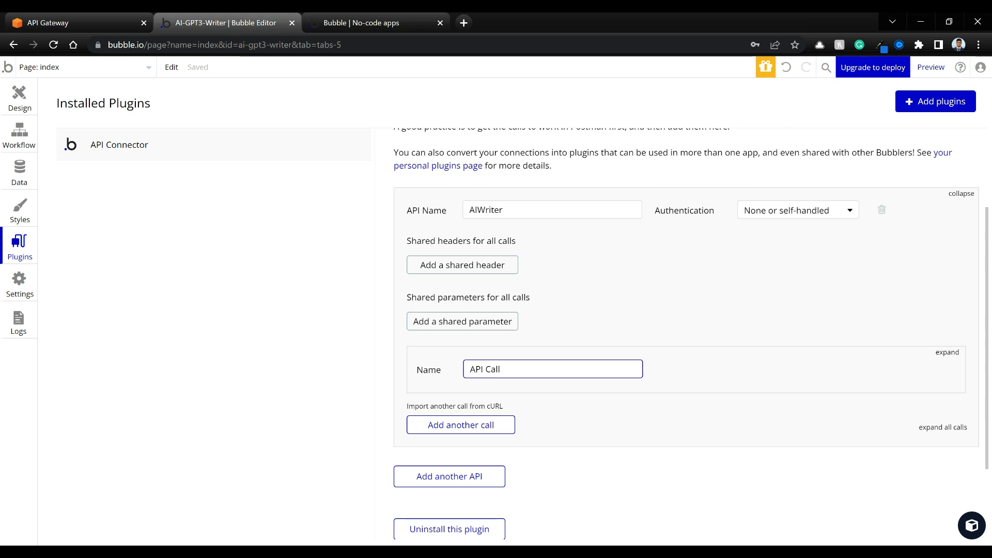
pyautogui.click(947, 353)
pyautogui.scroll(-1, 686, 335)
pyautogui.scroll(1, 686, 336)
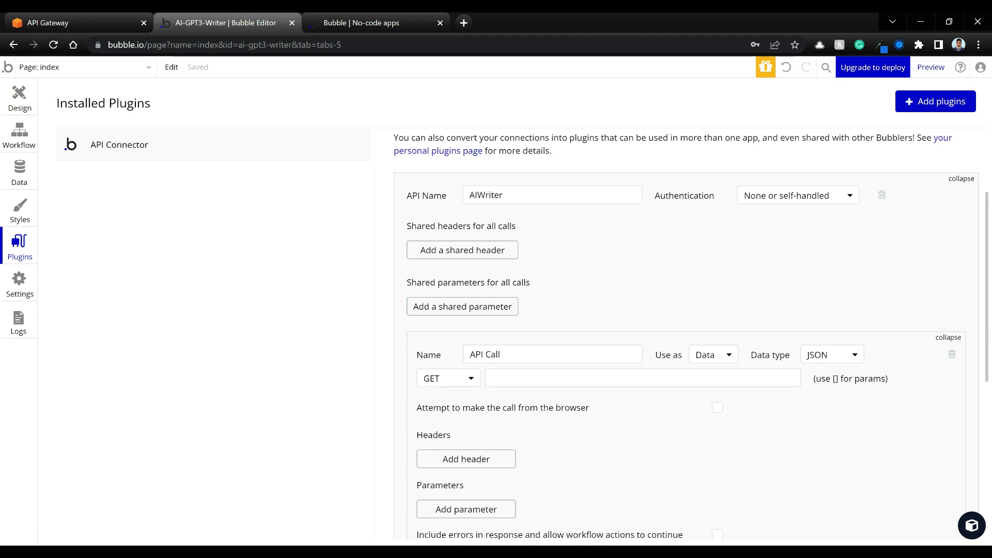
pyautogui.scroll(-1, 686, 336)
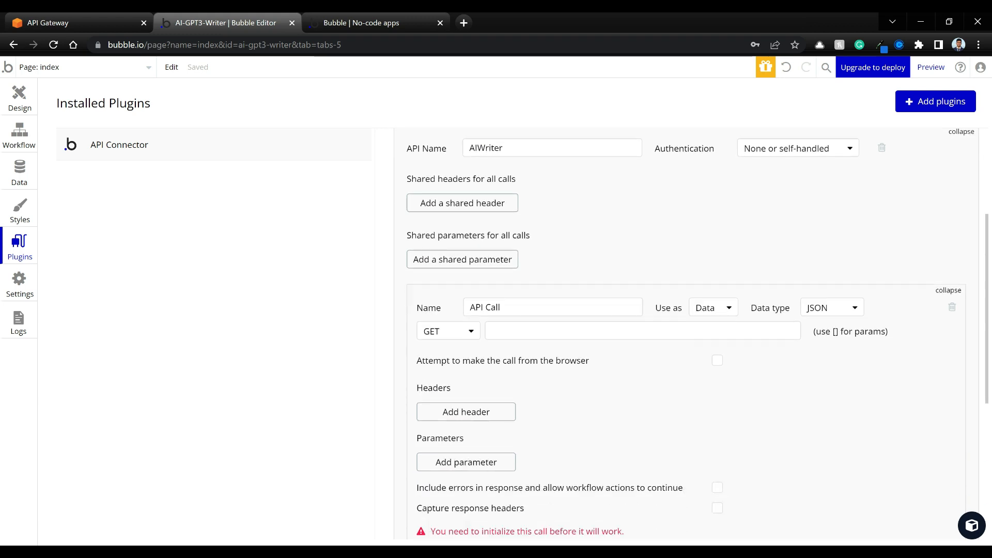
pyautogui.scroll(1, 686, 336)
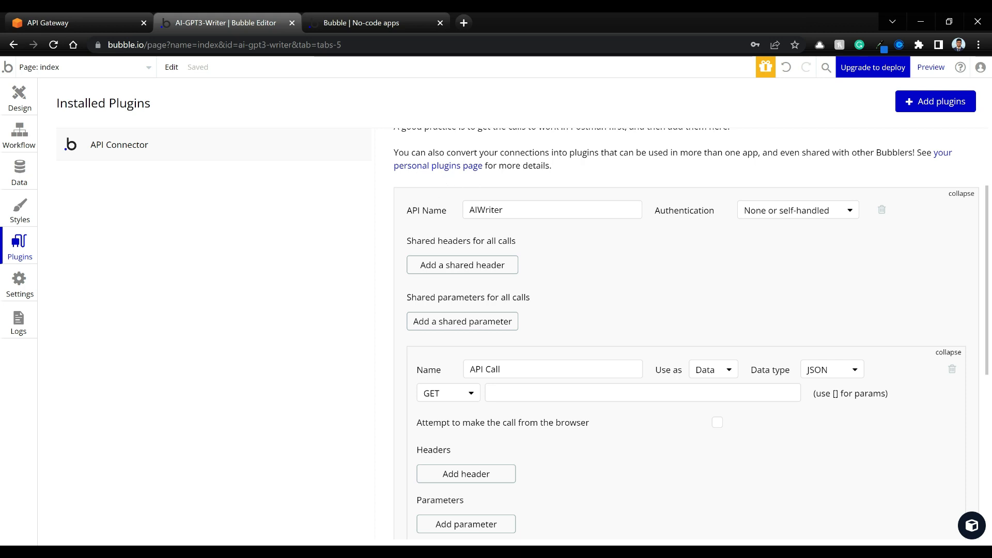
pyautogui.scroll(-3, 682, 331)
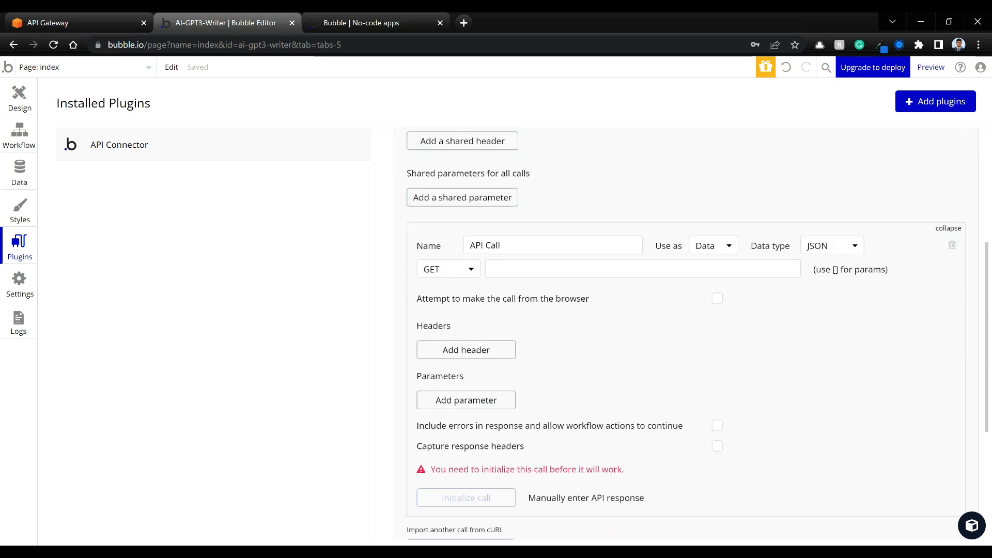
# Rename the AIWriter API call as Paraphraser
pyautogui.click(538, 245)
pyautogui.scroll(1, 538, 245)
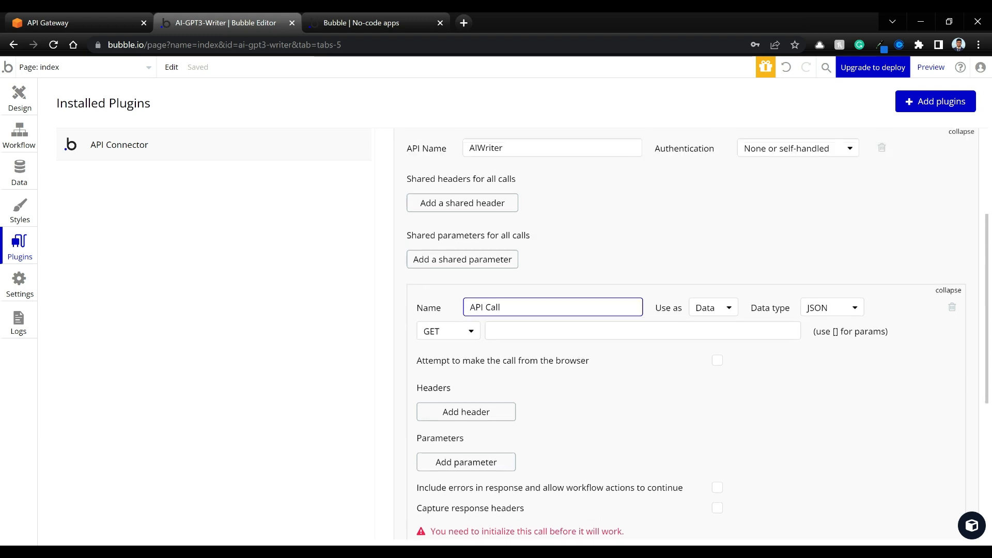
pyautogui.press('BackSpace')
pyautogui.press('BackSpace')
pyautogui.press('BackSpace')
pyautogui.press('BackSpace')
pyautogui.press('BackSpace')
pyautogui.press('BackSpace')
pyautogui.press('BackSpace')
pyautogui.press('BackSpace')
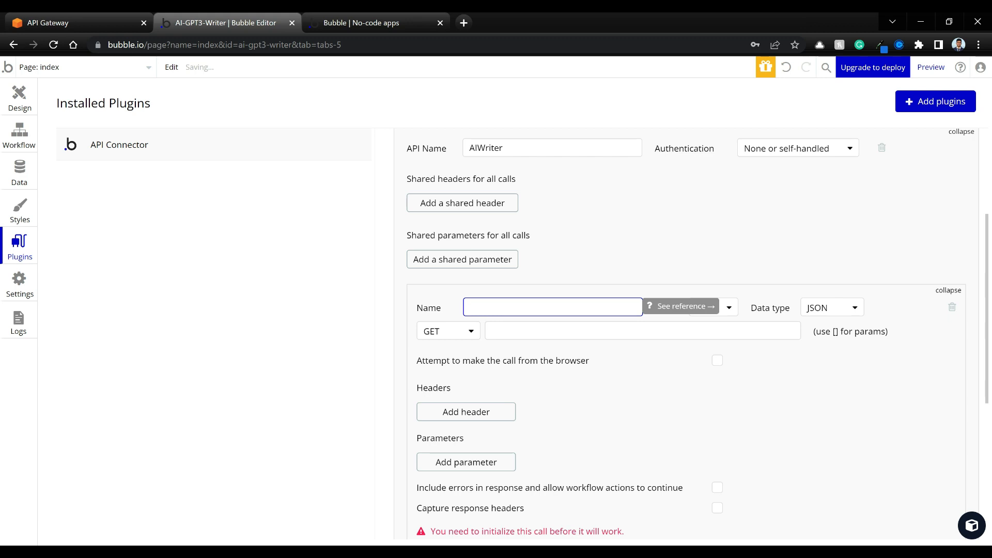
pyautogui.write('Paraphraser')
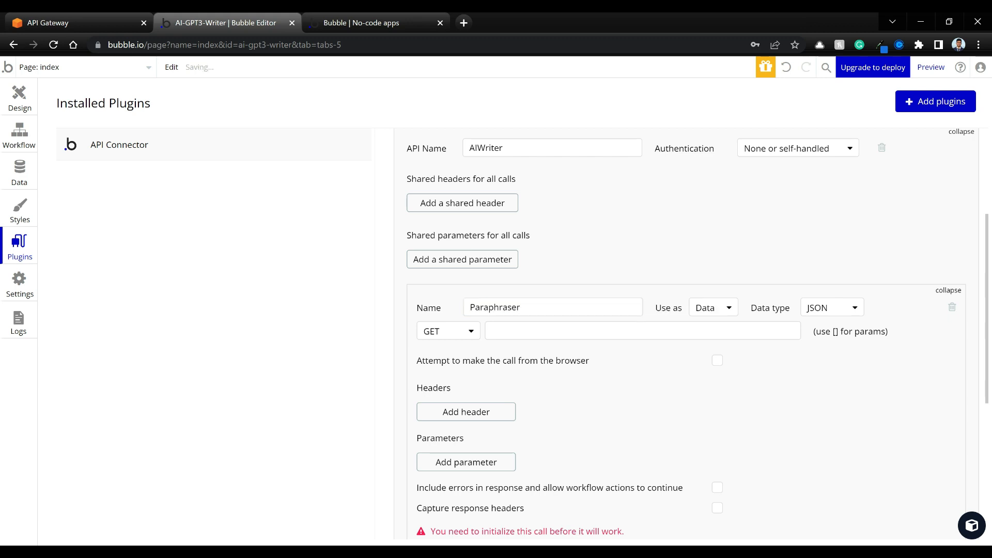
# Set the Paraphraser call's method to POST and its use to Action
pyautogui.scroll(-3, 686, 331)
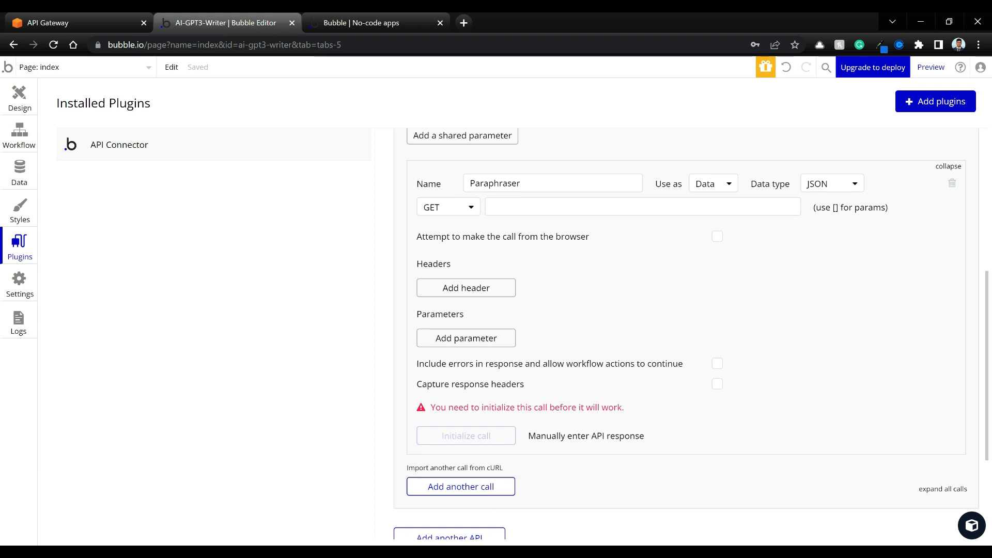
pyautogui.scroll(1, 478, 277)
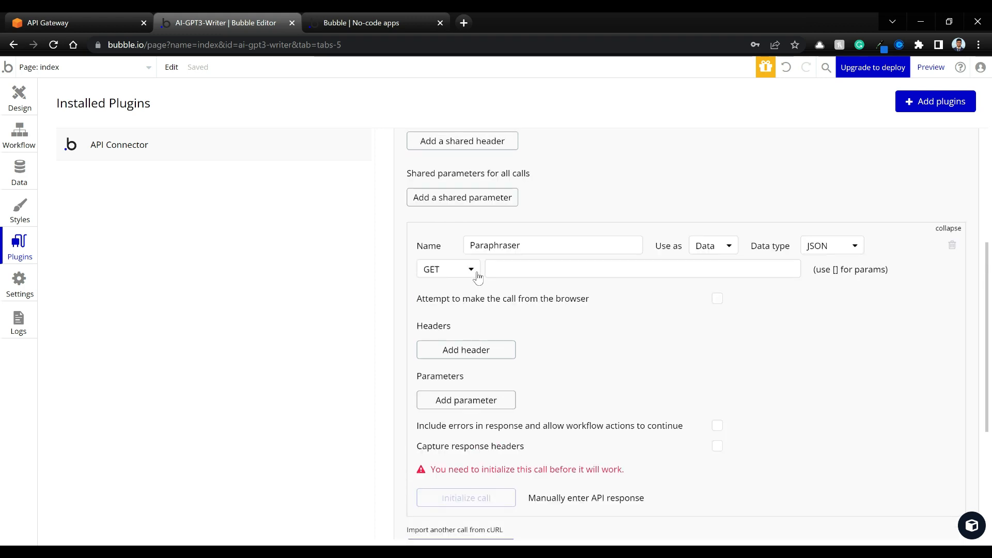
pyautogui.click(471, 271)
pyautogui.click(445, 308)
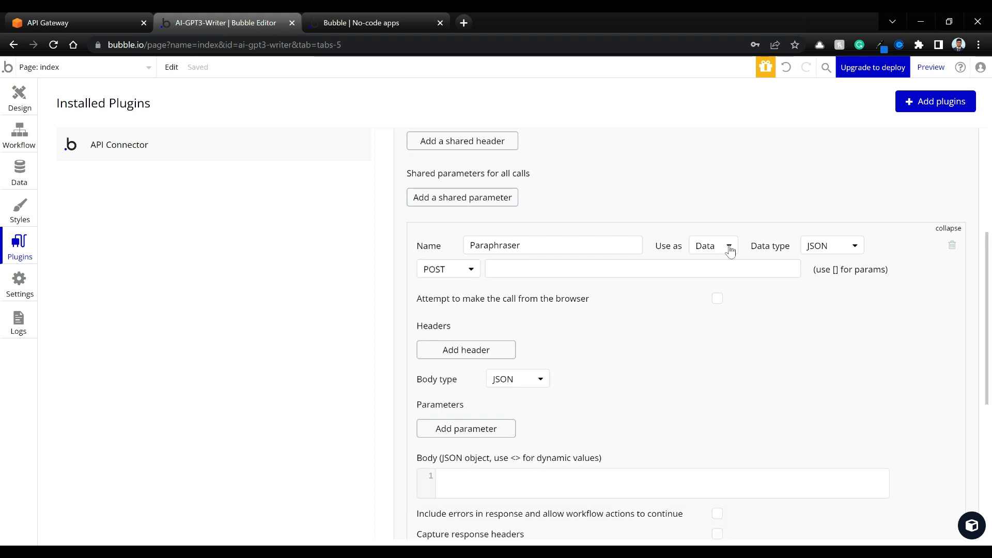
pyautogui.click(730, 250)
pyautogui.click(718, 286)
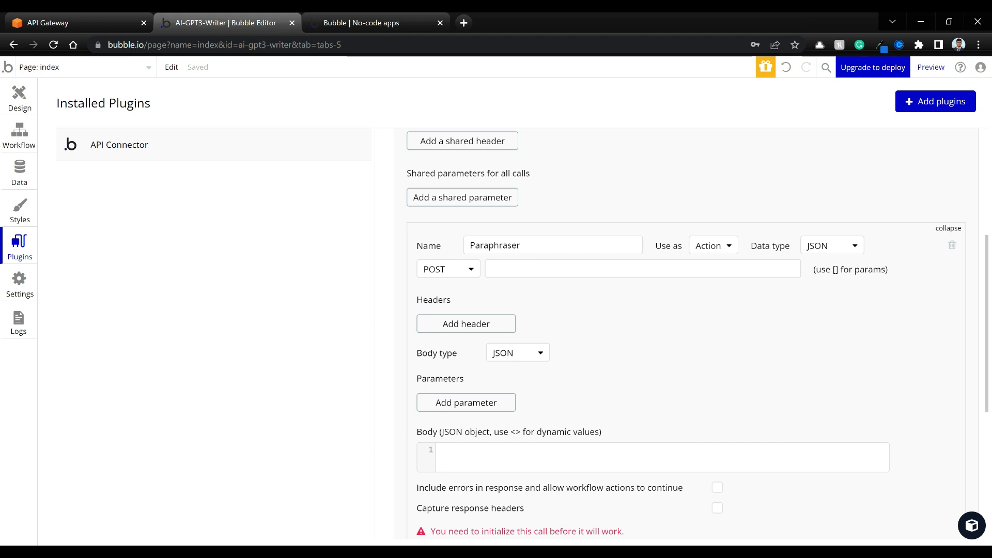
# Copy the AWS text paraphraser endpoint URL from Postman into the Paraphraser call's URL in Bubble
pyautogui.hotkey('alt', 'Tab')
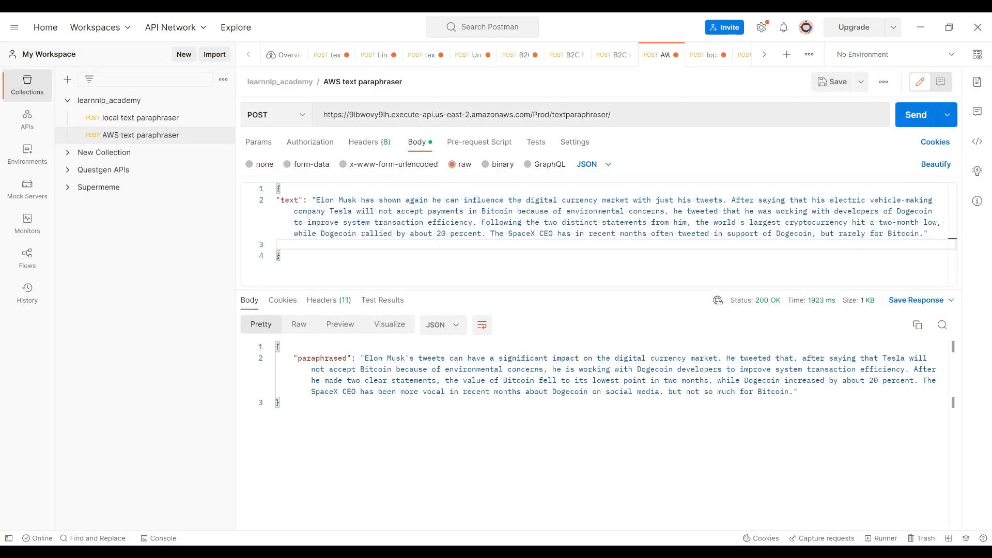
pyautogui.moveTo(608, 115); pyautogui.dragTo(254, 96)
pyautogui.hotkey('ctrl', 'c')
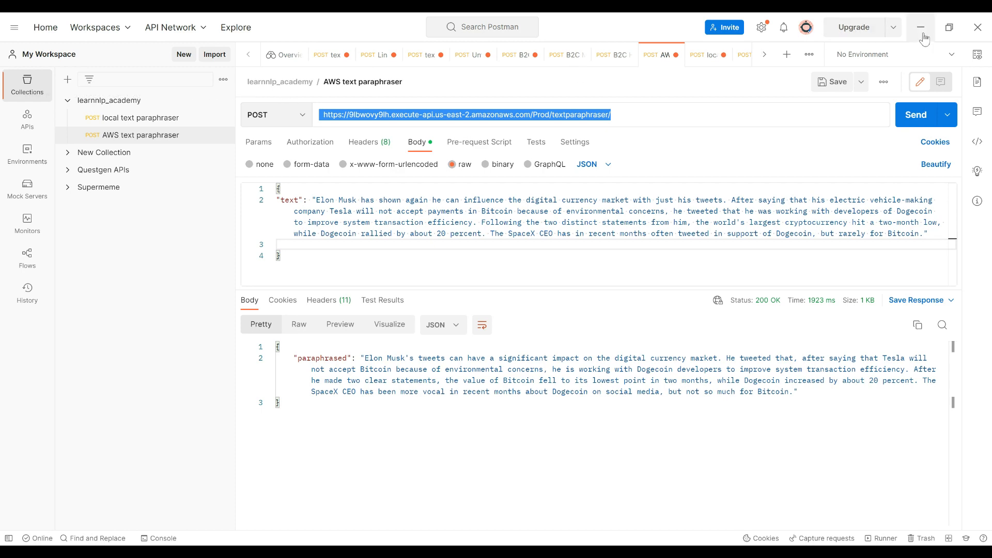
pyautogui.click(920, 27)
pyautogui.click(643, 269)
pyautogui.hotkey('ctrl', 'v')
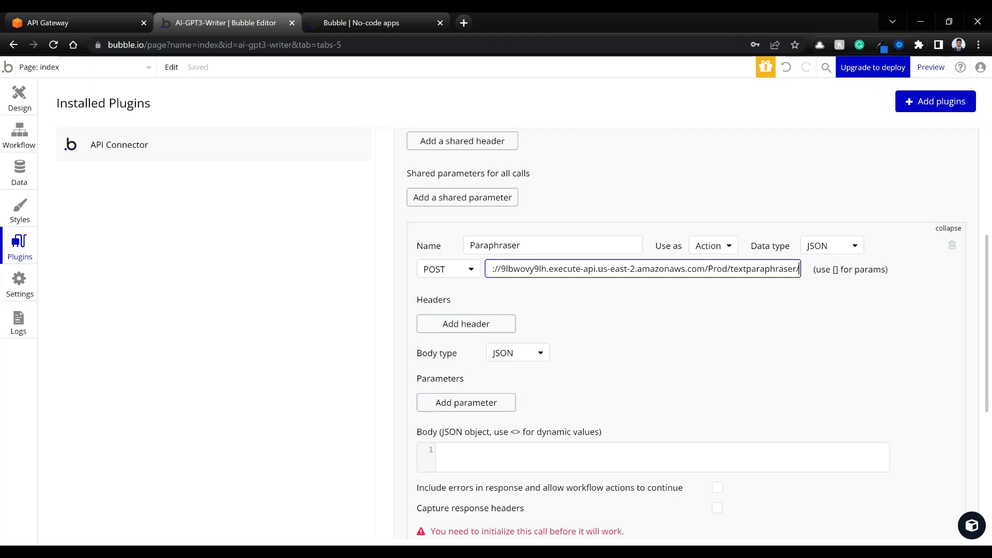
pyautogui.press('Return')
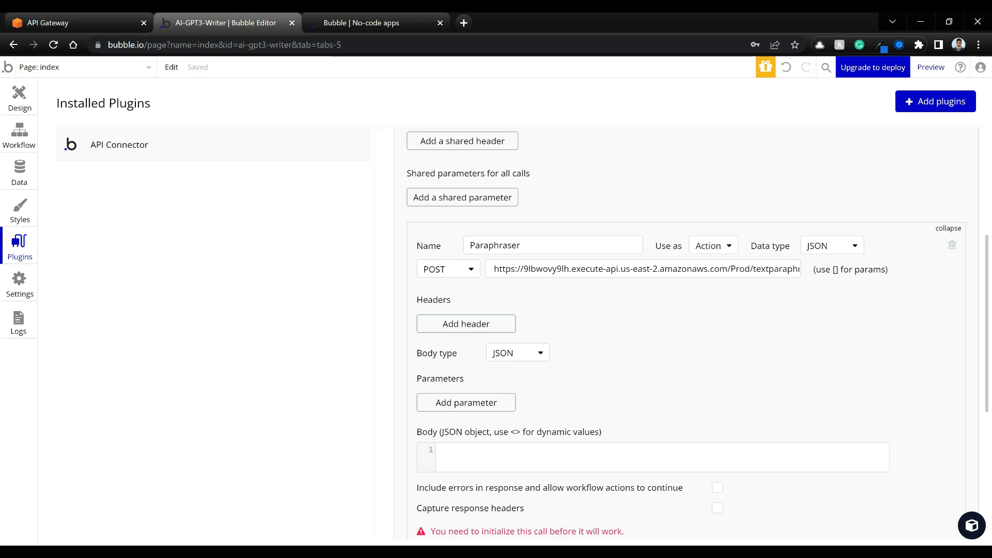
# Start the Paraphraser call's JSON body as an object with the key "text", using the Postman request body as reference
pyautogui.scroll(-1, 506, 265)
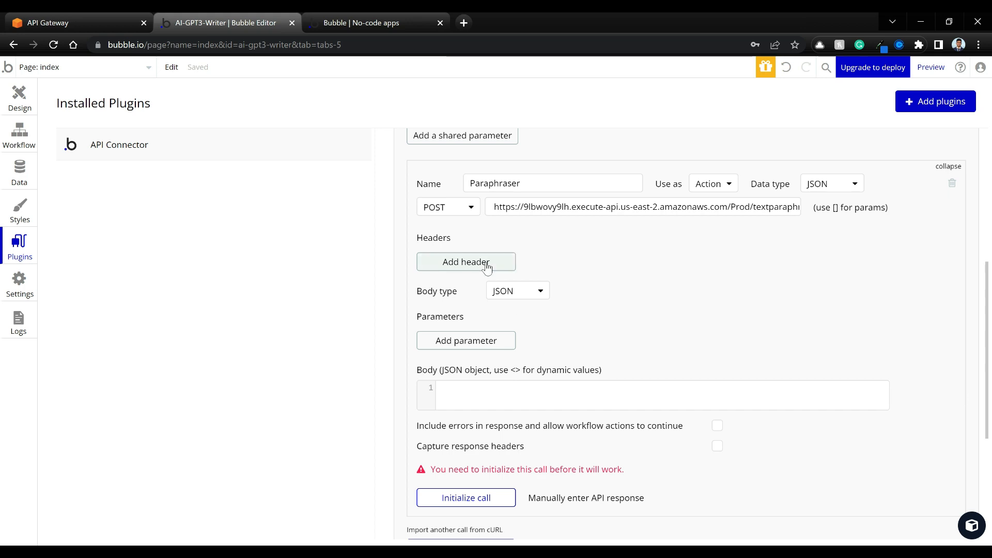
pyautogui.scroll(-1, 671, 310)
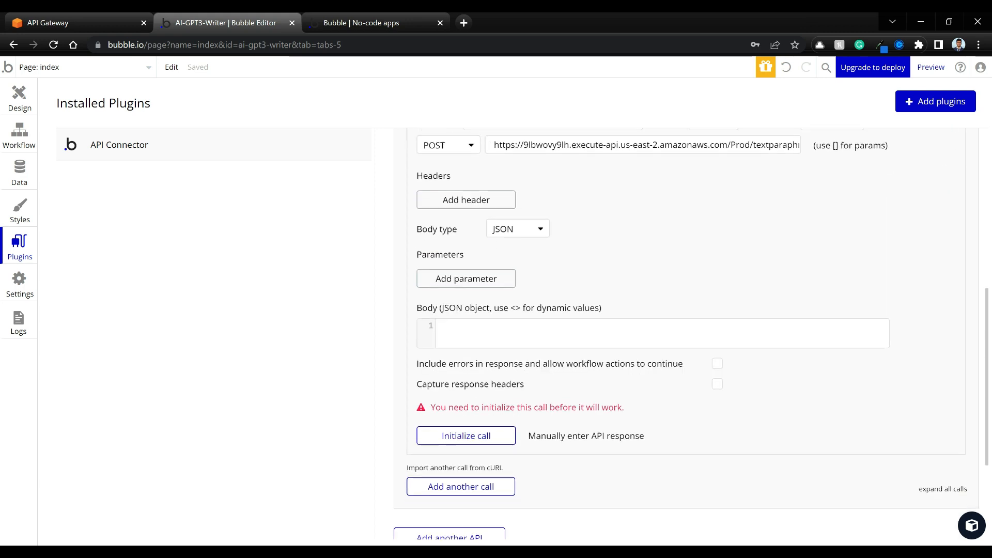
pyautogui.click(653, 333)
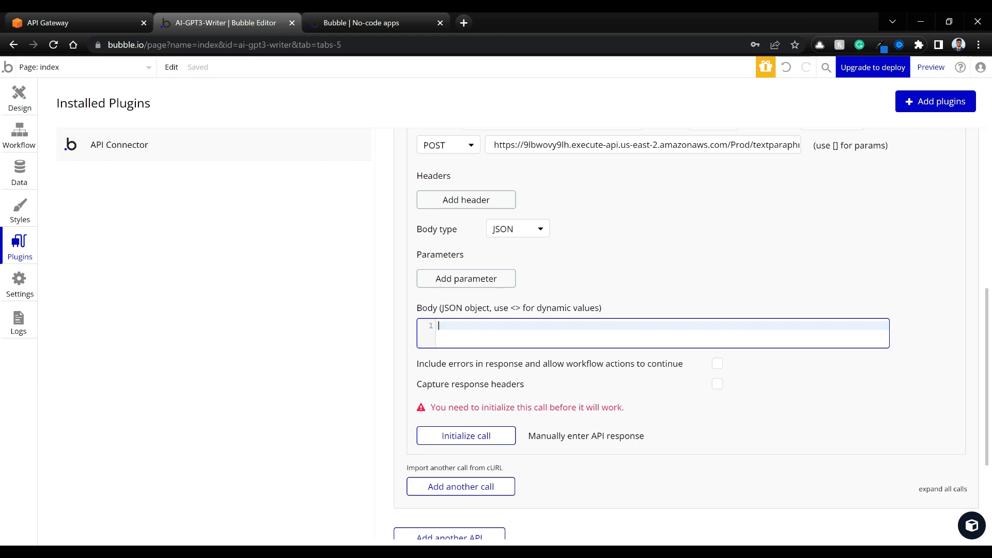
pyautogui.hotkey('alt', 'Tab')
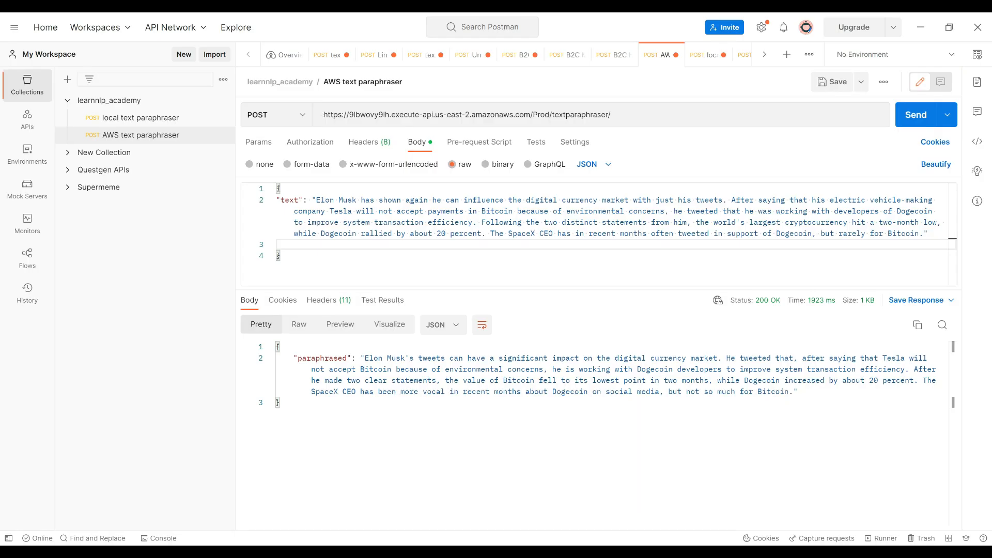
pyautogui.hotkey('alt', 'Tab')
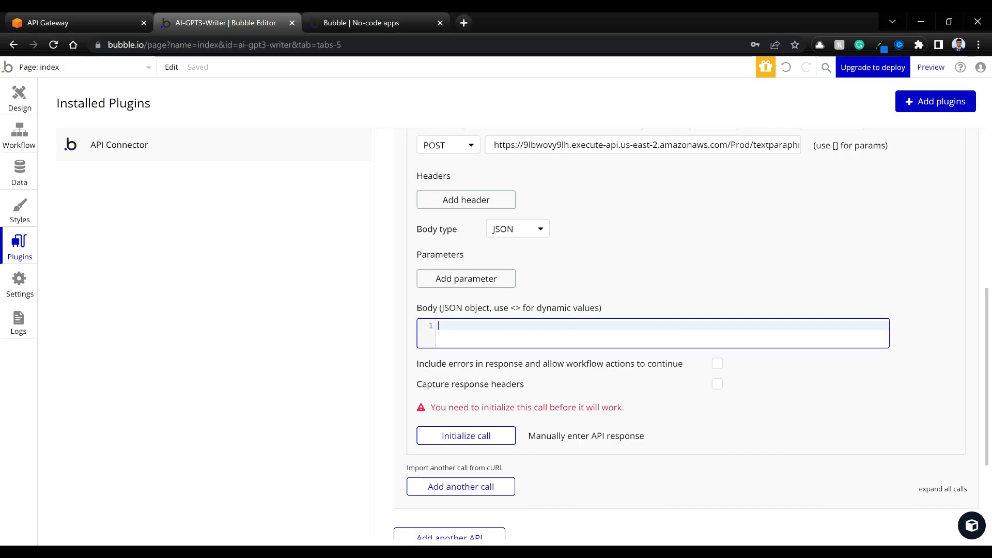
pyautogui.write('{')
pyautogui.press('Return')
pyautogui.press('Return')
pyautogui.write('}')
pyautogui.press('Up')
pyautogui.write('"text" :')
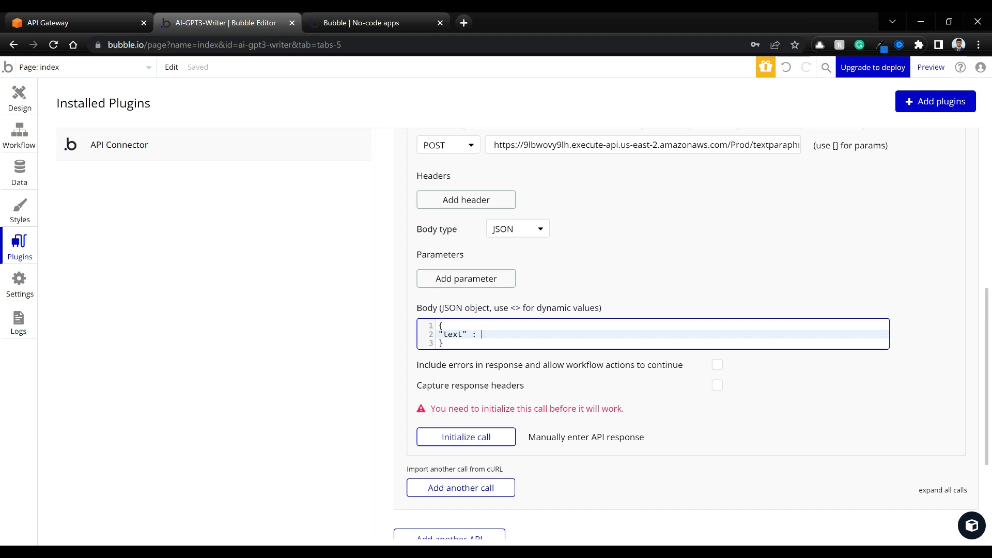
# Complete the Paraphraser call's JSON body by giving the "text" key the dynamic value <inputtextentered>, checking against the Postman request body
pyautogui.hotkey('alt', 'Tab')
pyautogui.moveTo(316, 200); pyautogui.dragTo(919, 233)
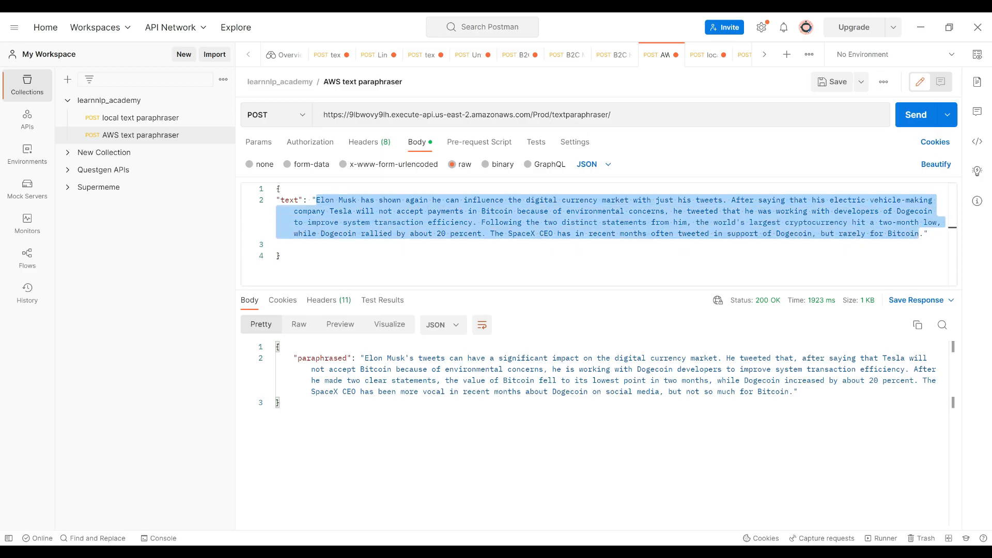
pyautogui.click(920, 27)
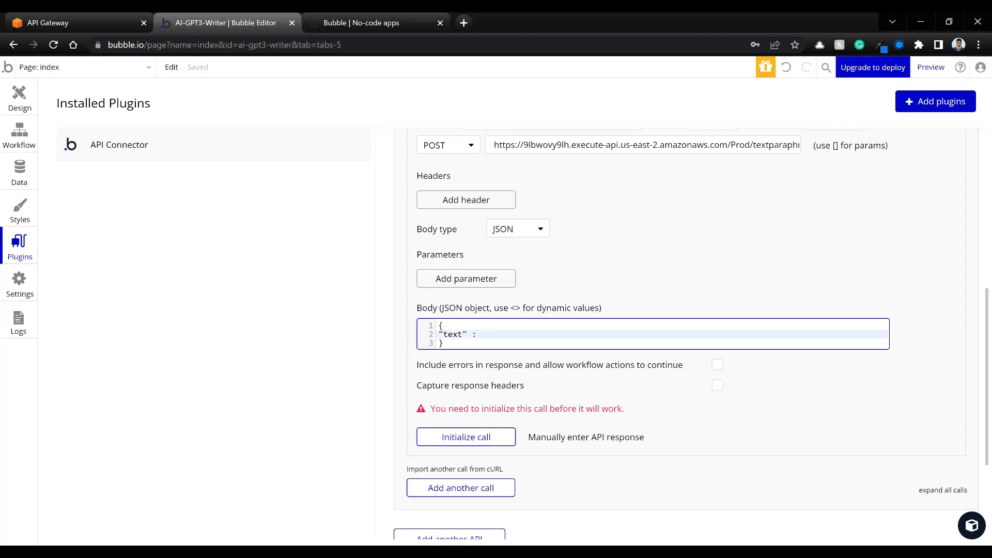
pyautogui.write('<>inpu')
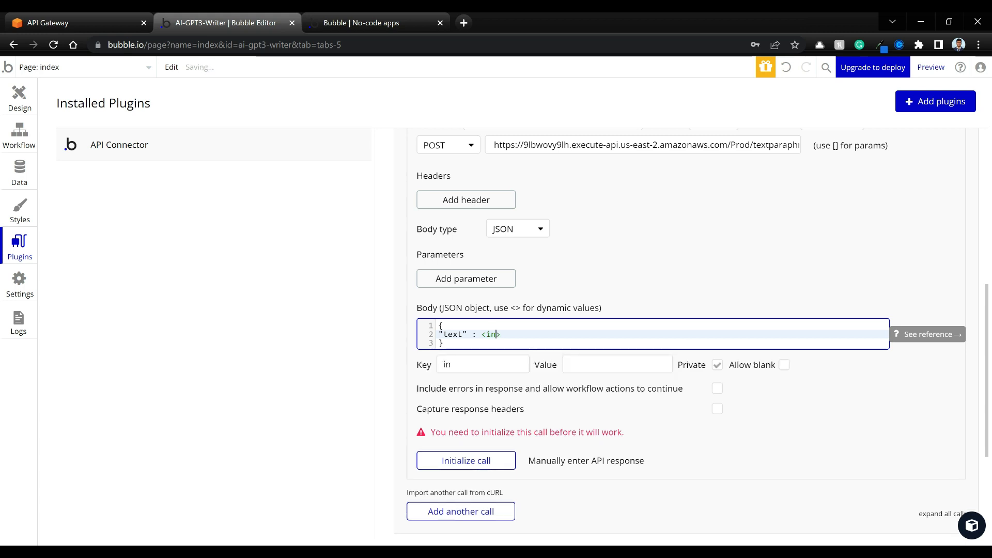
pyautogui.write('ttext')
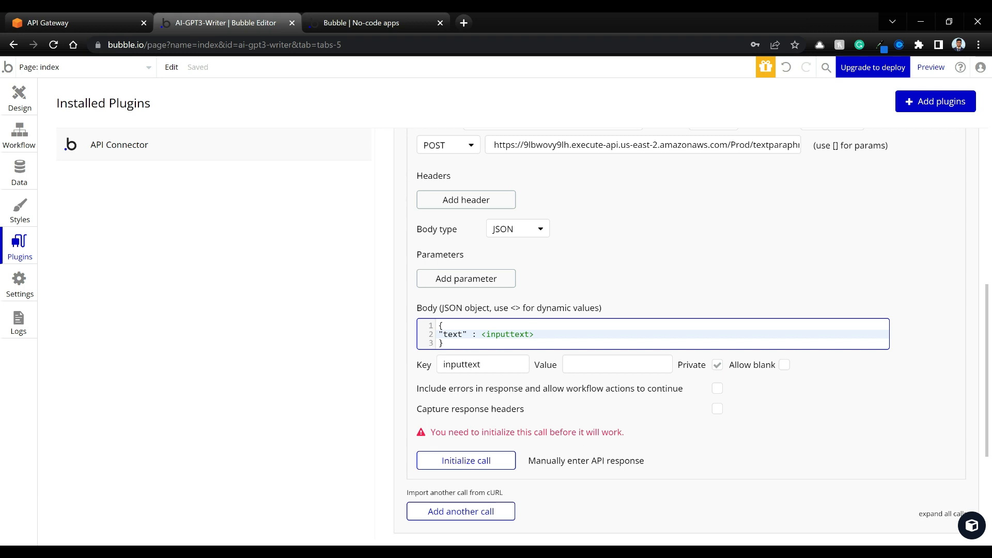
pyautogui.write('entered')
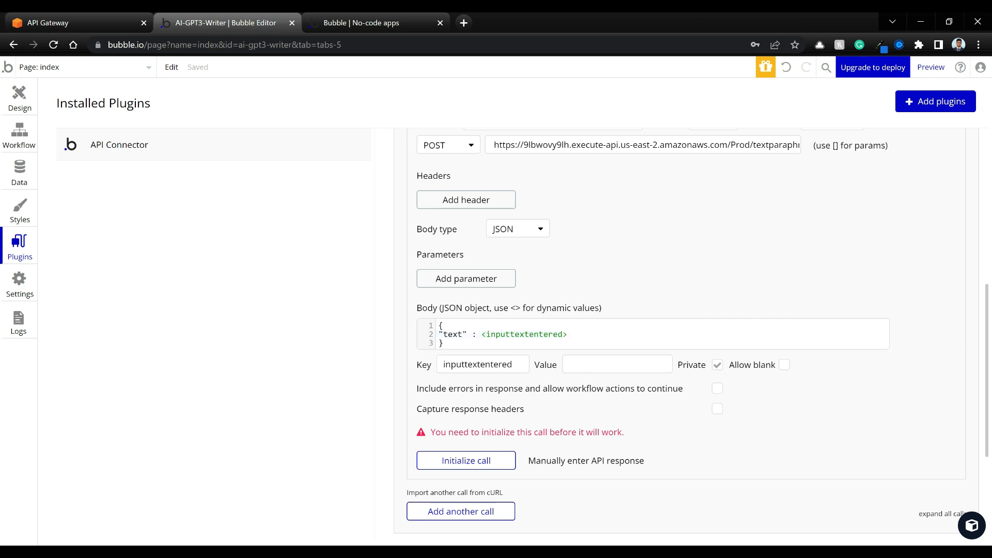
# Copy the sample text about Elon Musk from the Postman request into the inputtextentered value and make that parameter non-private
pyautogui.hotkey('alt', 'Tab')
pyautogui.click(952, 255)
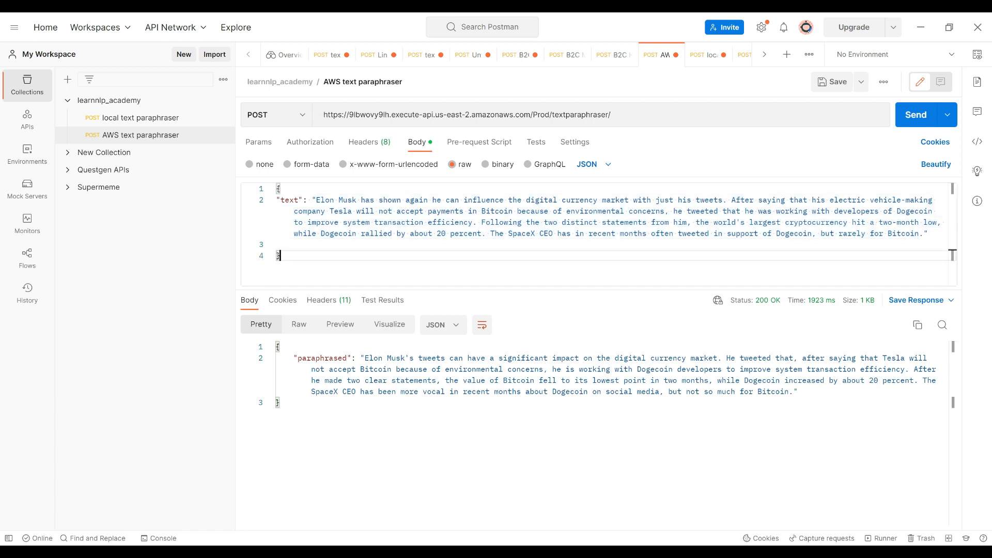
pyautogui.moveTo(923, 234); pyautogui.dragTo(316, 200)
pyautogui.click(921, 27)
pyautogui.click(617, 364)
pyautogui.hotkey('ctrl', 'v')
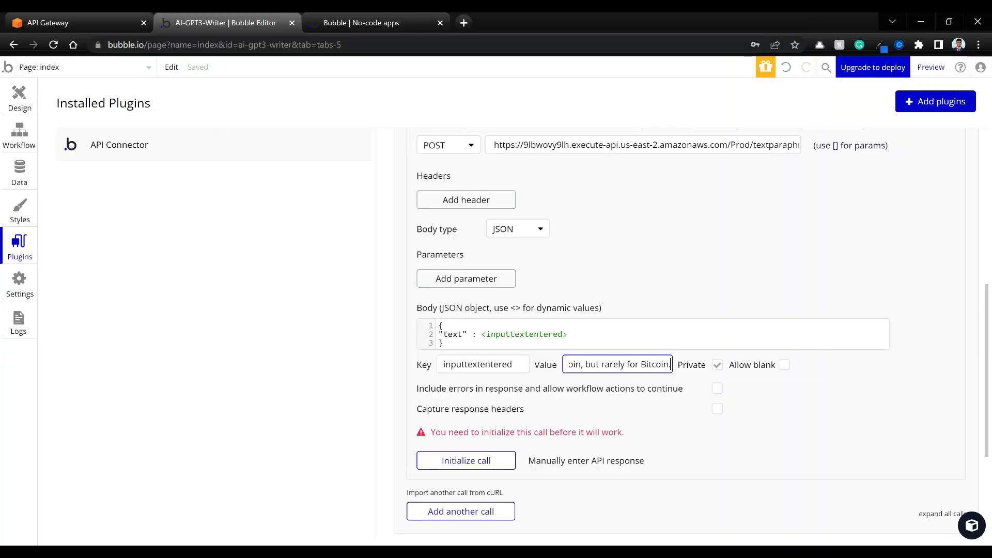
pyautogui.click(718, 367)
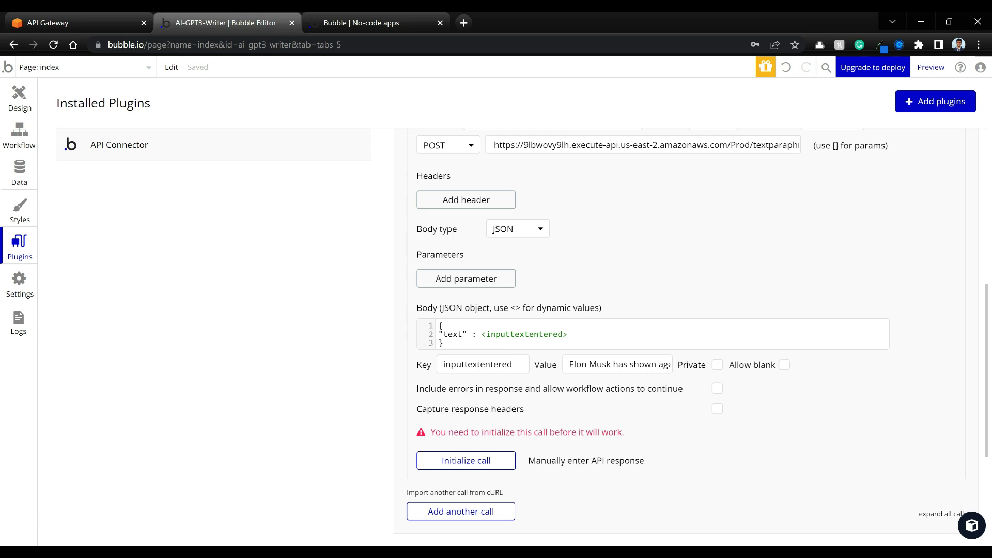
# Review the inputtextentered sample value and try to initialize the Paraphraser call
pyautogui.scroll(2, 671, 310)
pyautogui.scroll(-1, 671, 310)
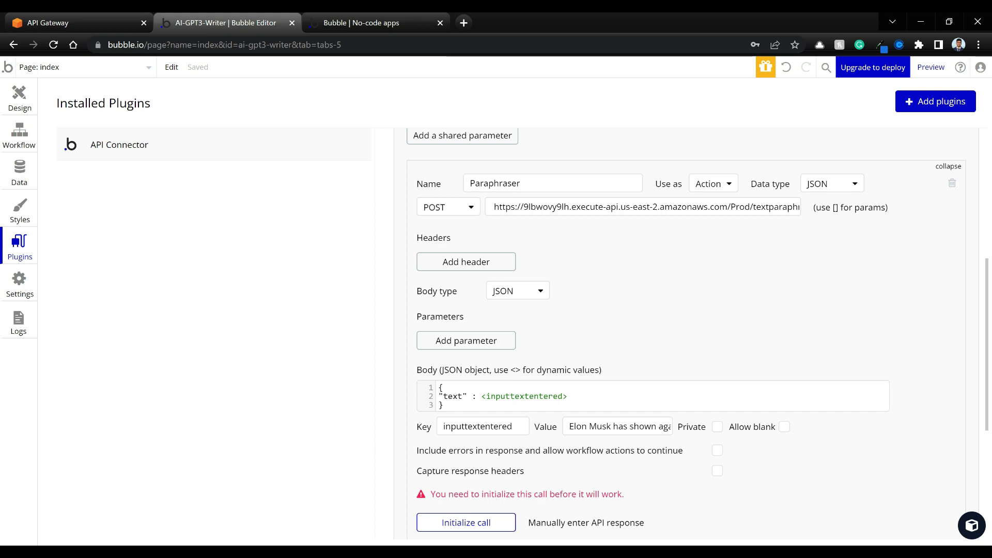
pyautogui.moveTo(570, 427); pyautogui.dragTo(666, 426)
pyautogui.click(600, 427)
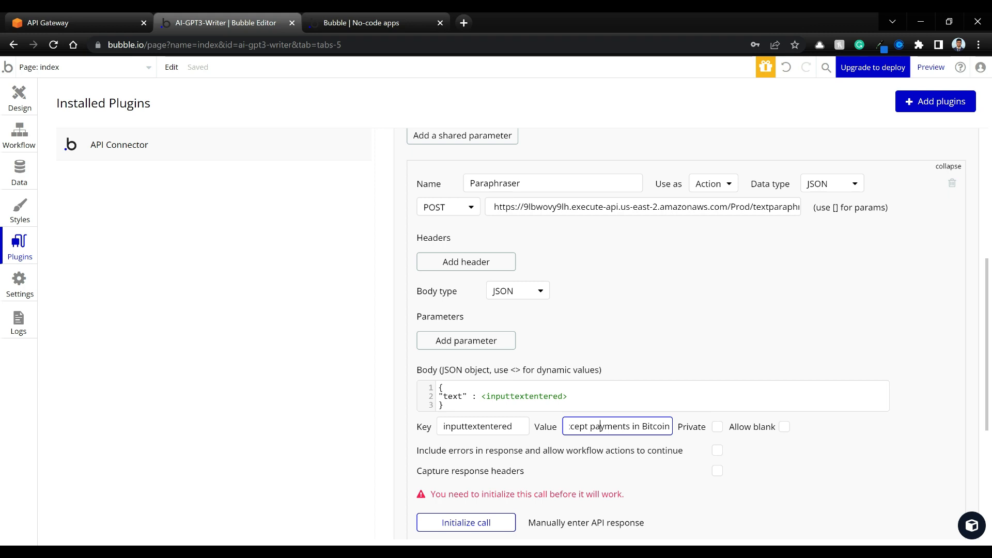
pyautogui.scroll(-2, 508, 458)
pyautogui.scroll(1, 507, 458)
pyautogui.click(508, 458)
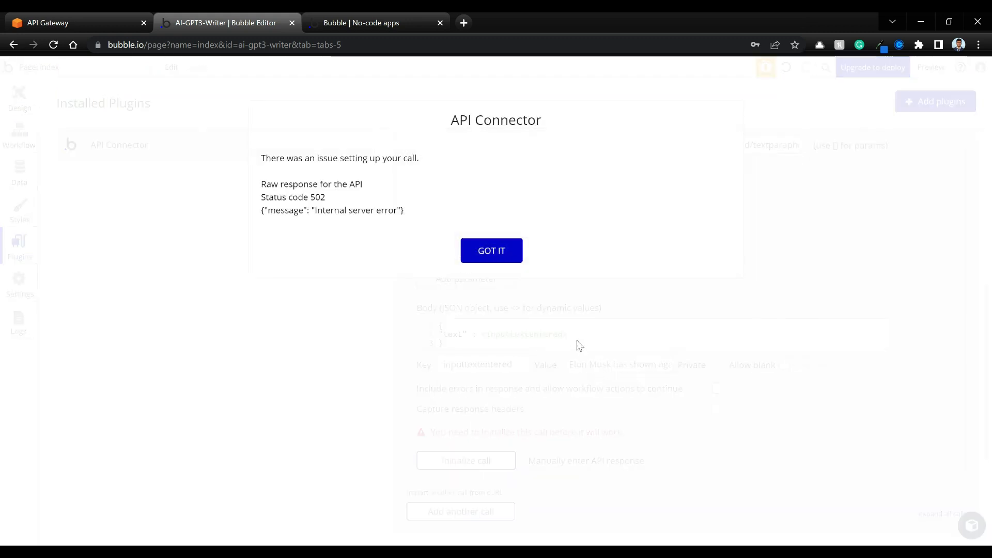
pyautogui.click(508, 257)
# Examine the Paraphraser call's endpoint URL through to its end
pyautogui.scroll(2, 682, 331)
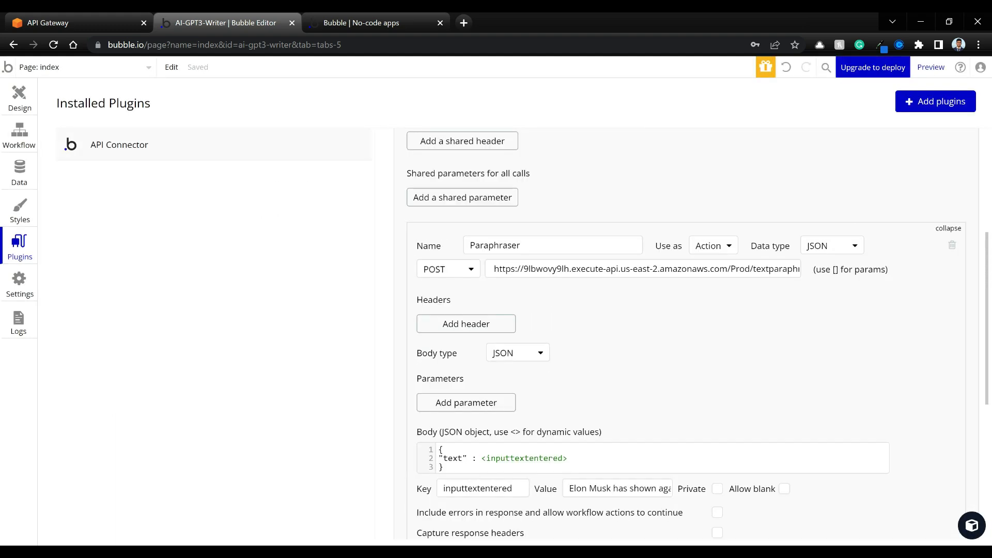
pyautogui.click(766, 268)
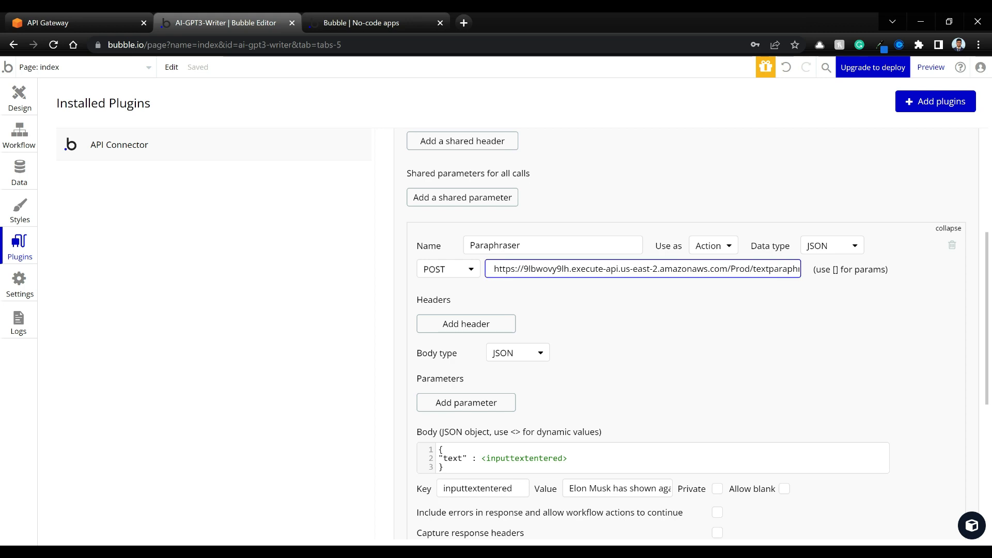
pyautogui.press('Right')
pyautogui.press('Right')
pyautogui.press('Right')
pyautogui.press('Right')
pyautogui.press('Right')
pyautogui.press('Right')
pyautogui.press('Right')
pyautogui.press('Right')
pyautogui.press('Right')
pyautogui.press('Right')
pyautogui.press('Right')
pyautogui.press('Right')
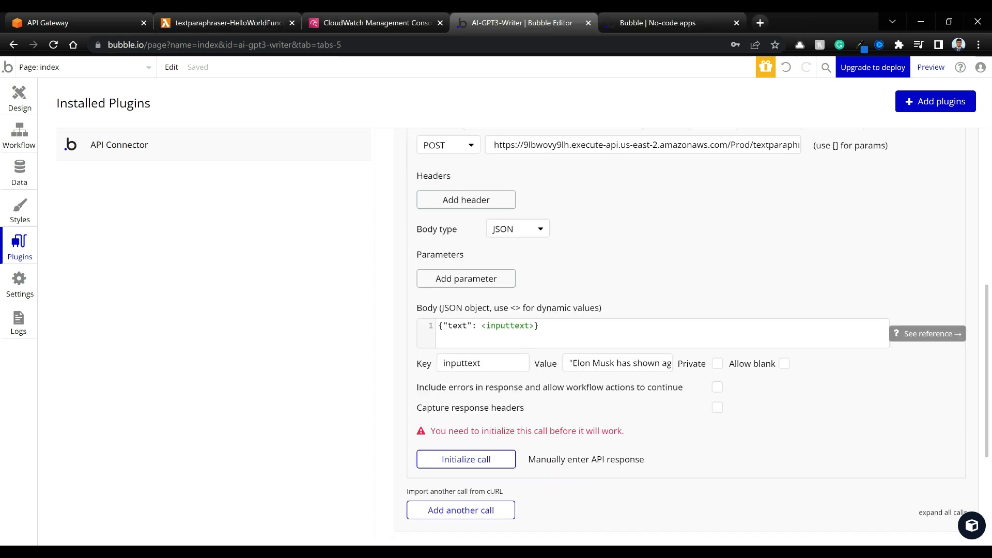
# Examine the JSON body {"text": <inputtext>} and compare the inputtext sample value with the quoted text in the Postman request
pyautogui.click(468, 326)
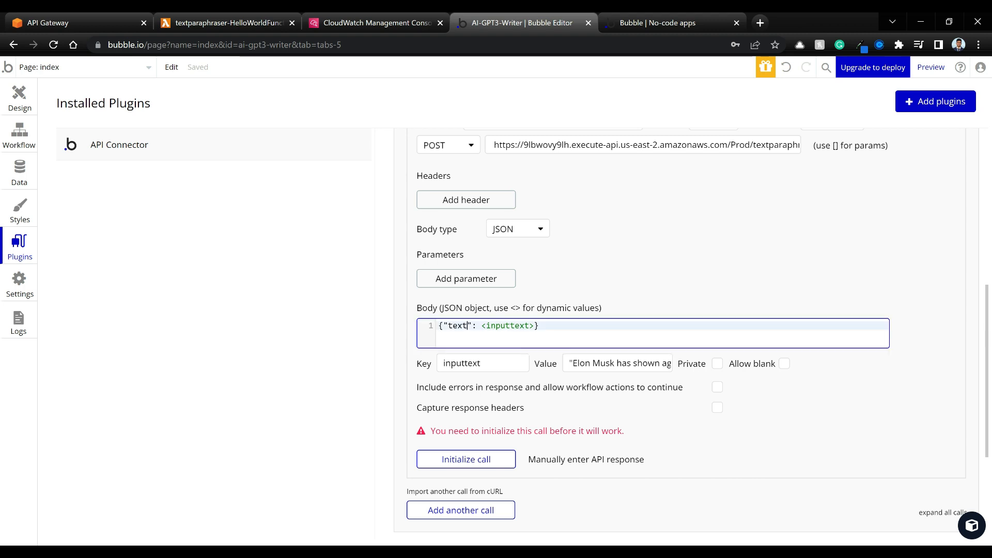
pyautogui.click(539, 326)
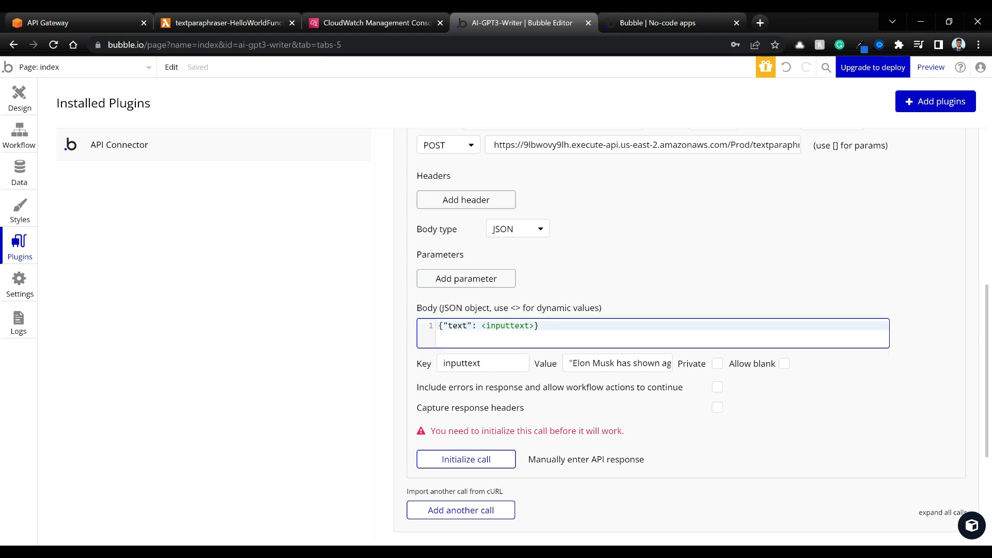
pyautogui.moveTo(439, 326); pyautogui.dragTo(481, 326)
pyautogui.click(539, 326)
pyautogui.click(573, 363)
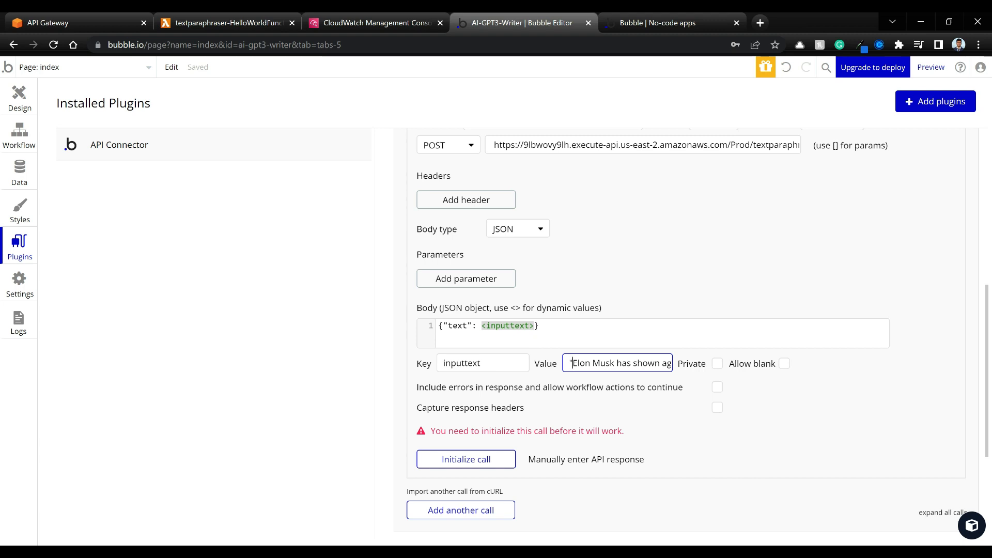
pyautogui.click(539, 552)
pyautogui.click(573, 245)
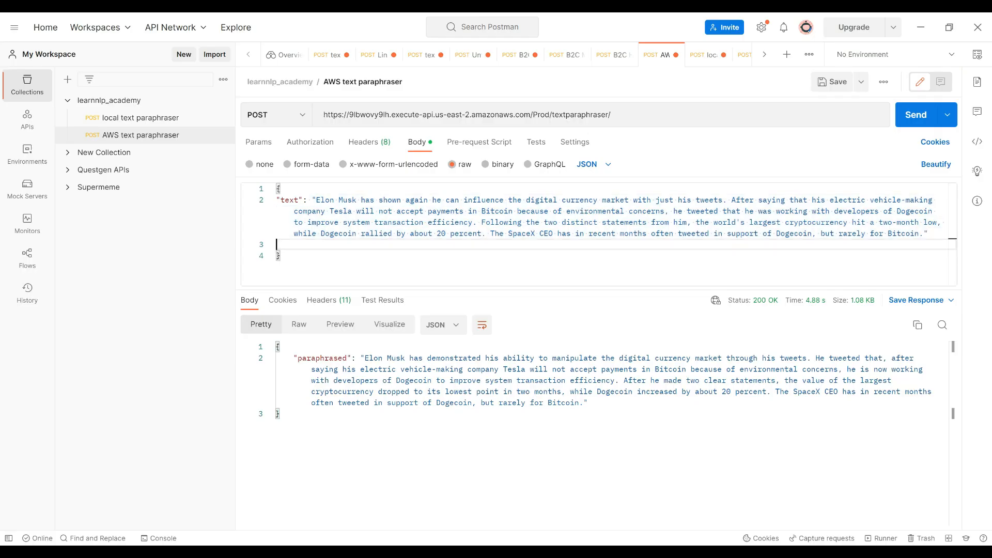
pyautogui.moveTo(312, 200); pyautogui.dragTo(928, 234)
pyautogui.click(921, 29)
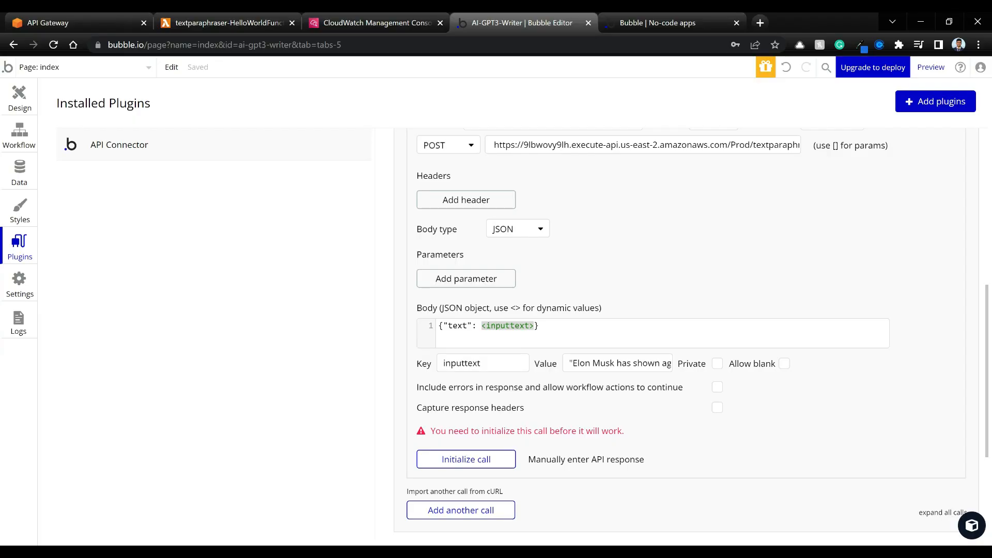
pyautogui.moveTo(569, 363); pyautogui.dragTo(631, 364)
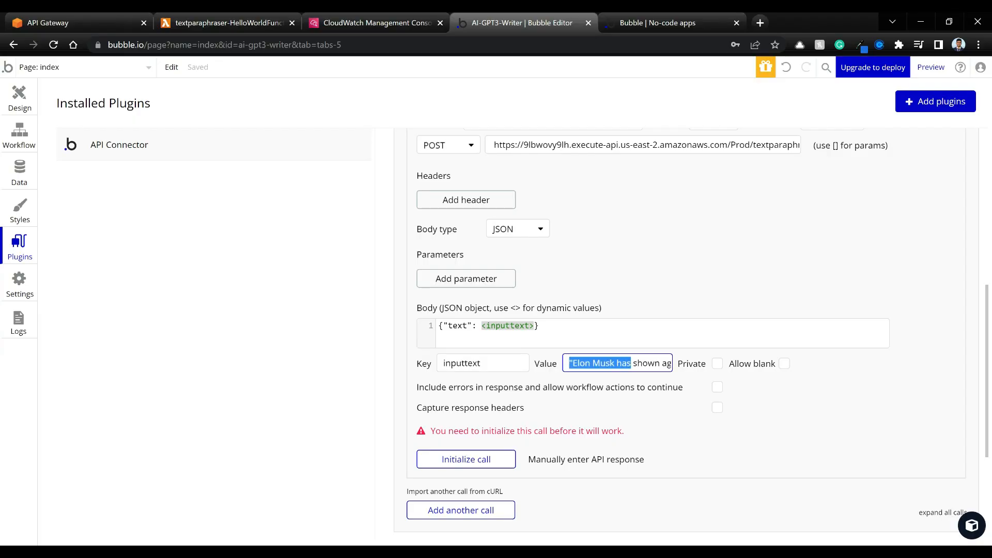
pyautogui.click(640, 408)
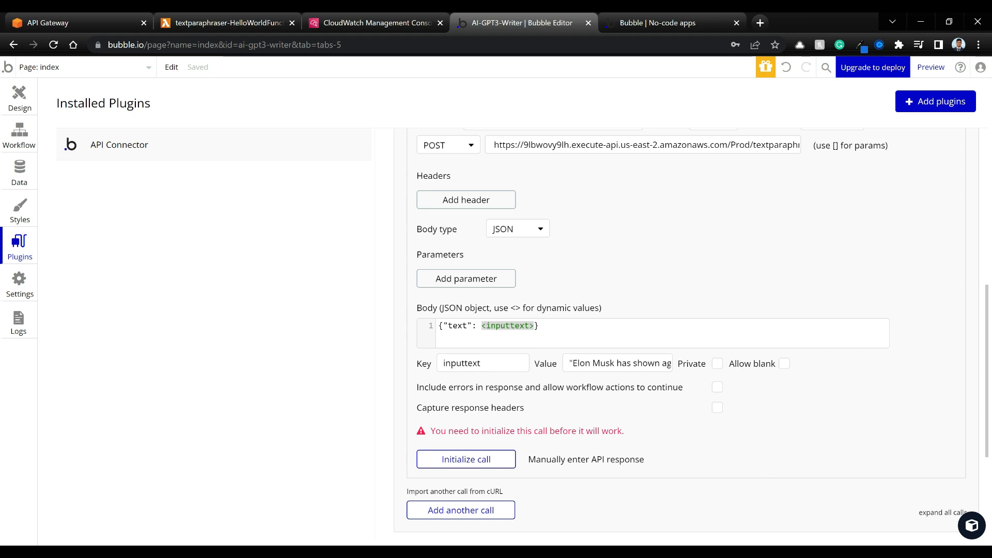
# Initialize the Paraphraser call and compare its raw returned data with the Postman response, without saving the returned values
pyautogui.click(480, 459)
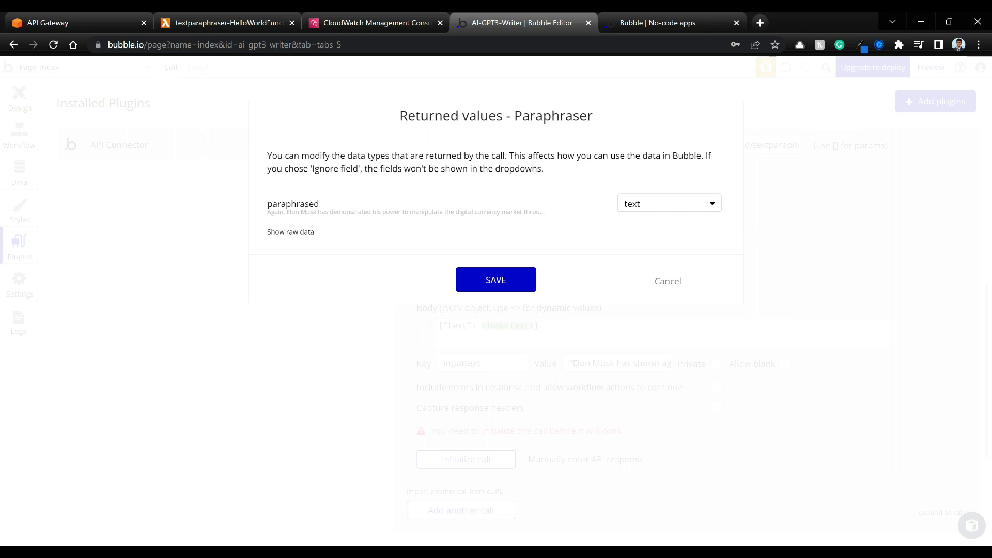
pyautogui.hotkey('alt', 'Tab')
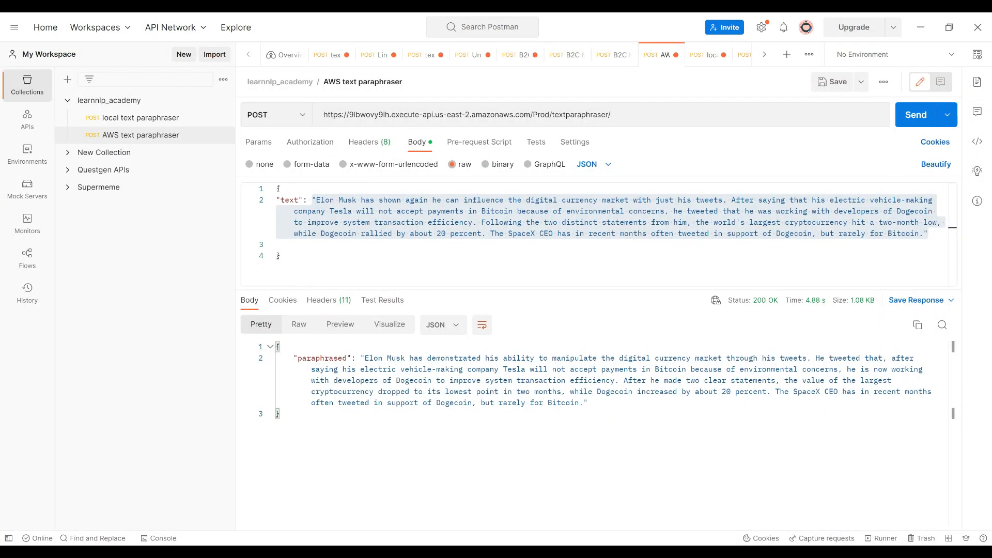
pyautogui.moveTo(277, 346); pyautogui.dragTo(281, 414)
pyautogui.click(369, 392)
pyautogui.doubleClick(322, 358)
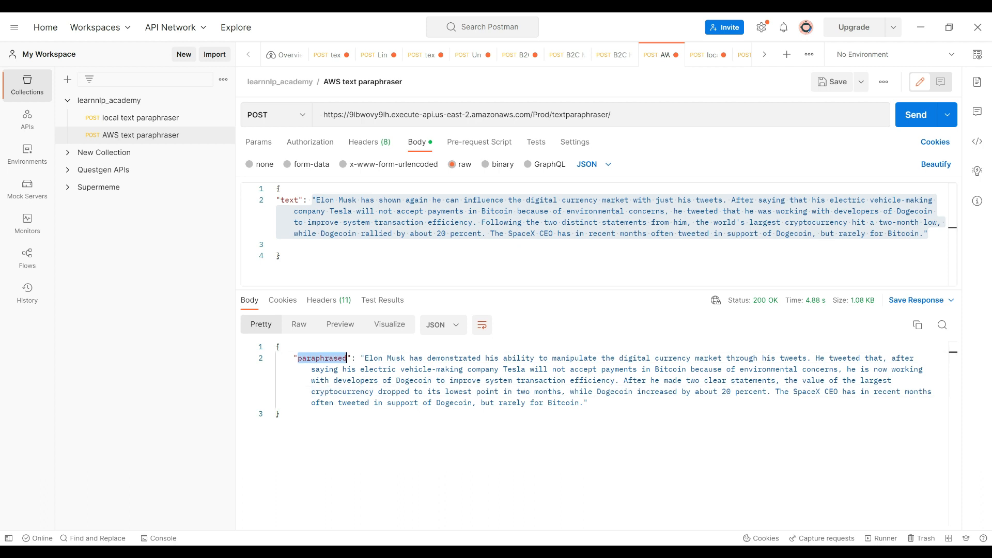
pyautogui.click(920, 27)
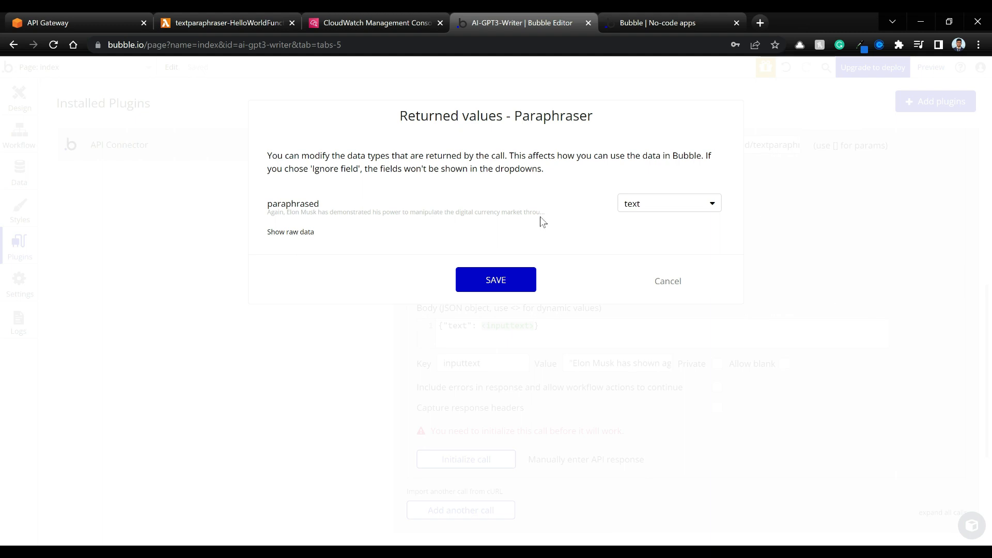
pyautogui.click(299, 236)
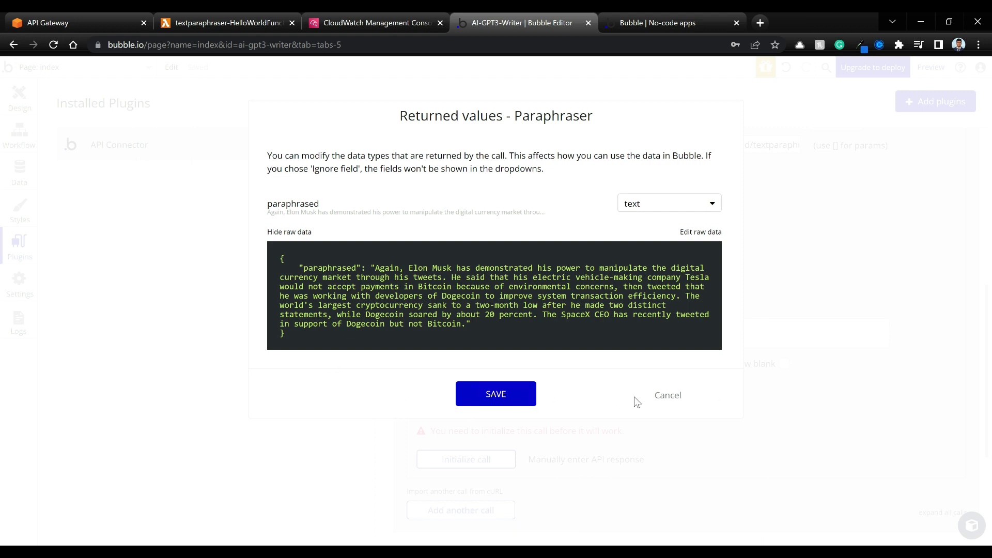
pyautogui.click(669, 396)
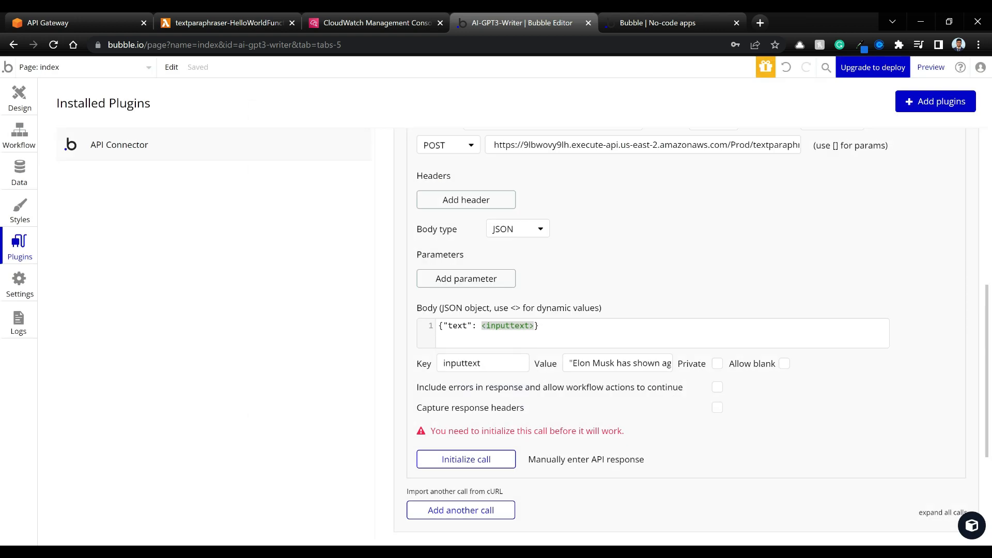
# Initialize the Paraphraser call again and save its returned paraphrased field as text
pyautogui.click(478, 459)
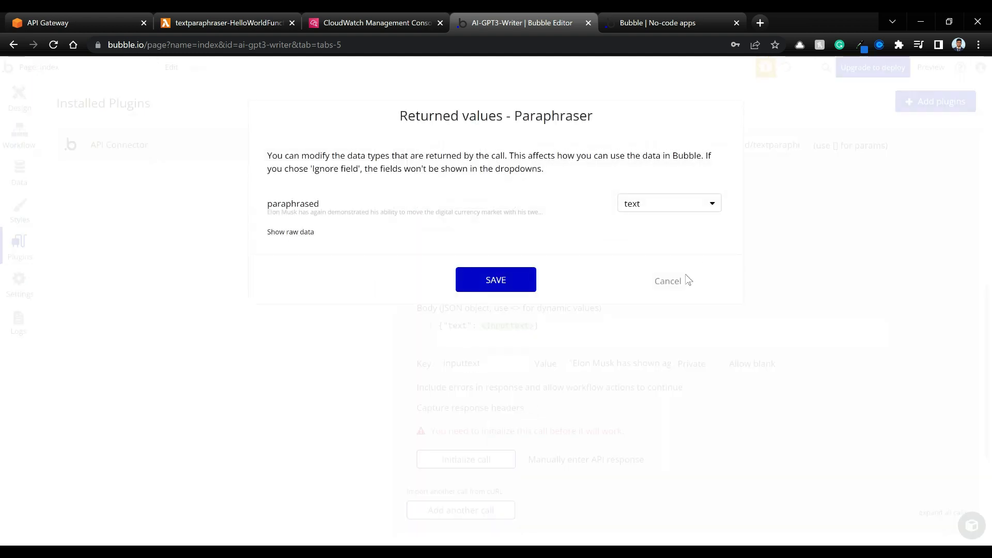
pyautogui.click(496, 280)
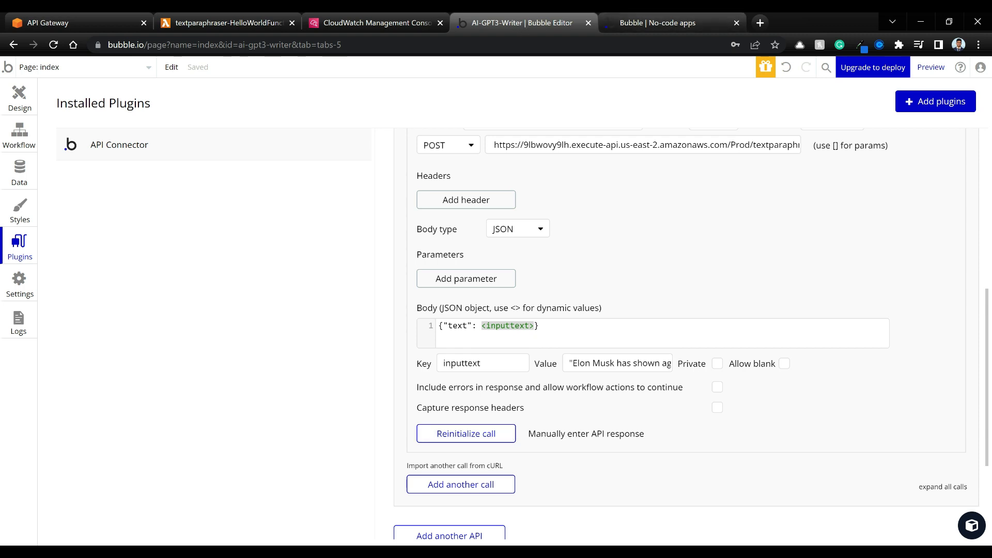
# Delete the action that sets the index page's inputText state from the Generate button's click workflow
pyautogui.click(20, 103)
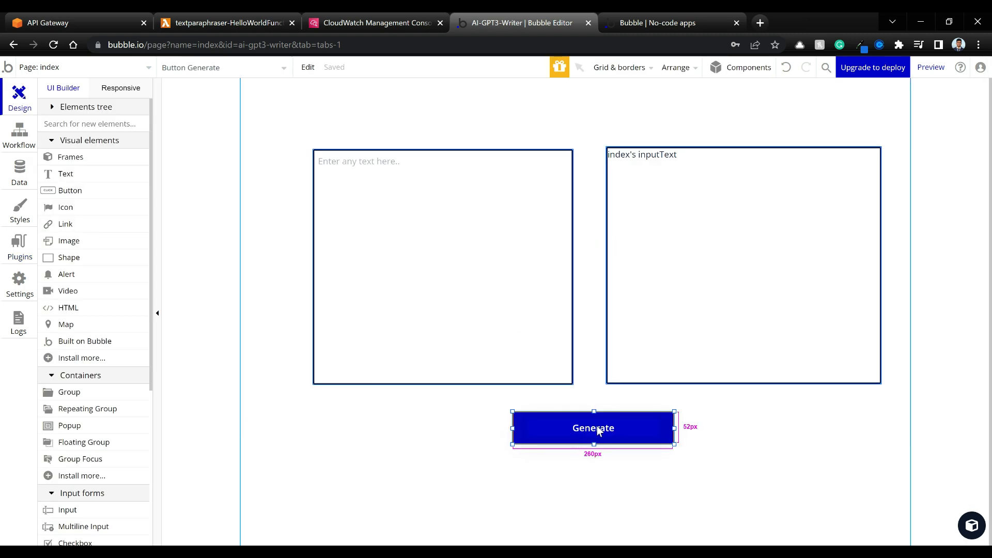
pyautogui.doubleClick(598, 430)
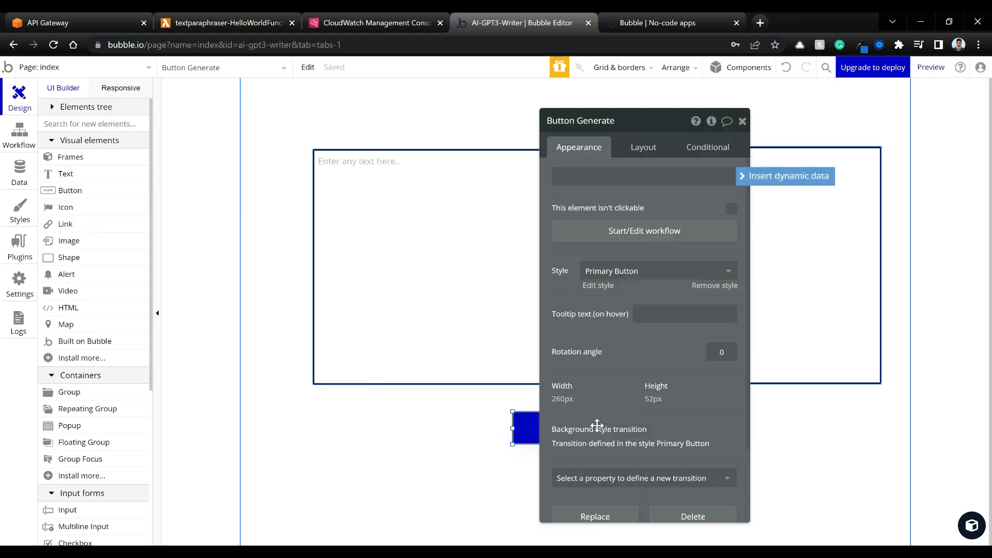
pyautogui.click(646, 236)
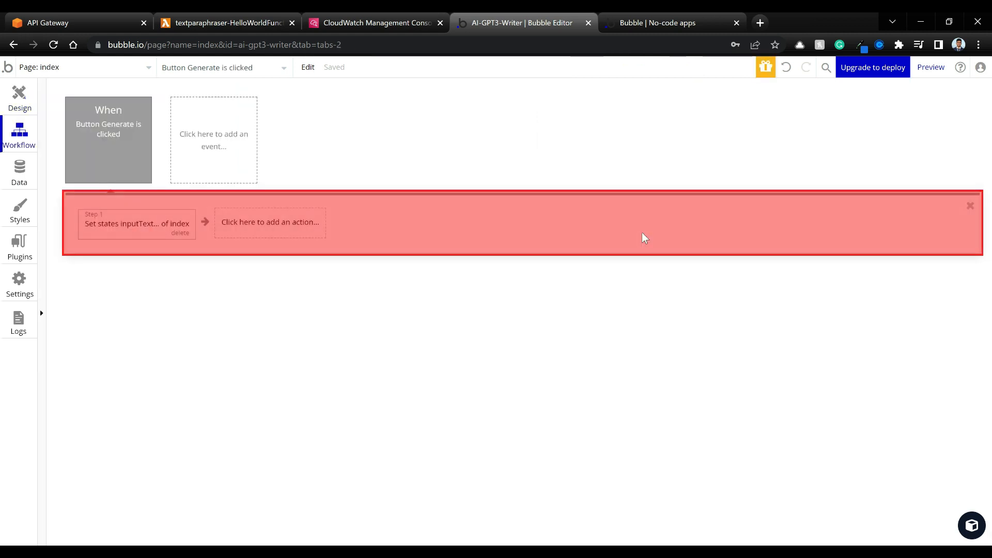
pyautogui.click(148, 227)
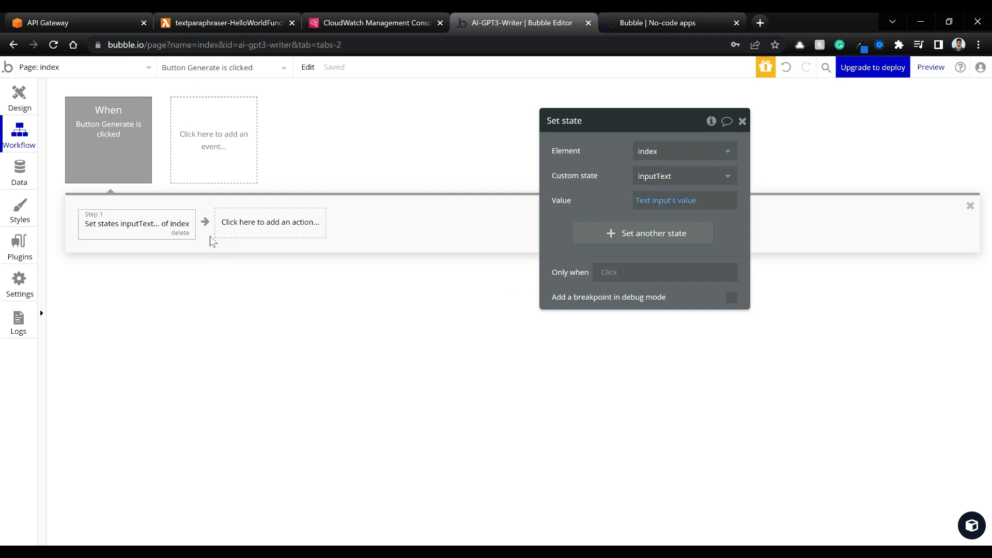
pyautogui.click(180, 233)
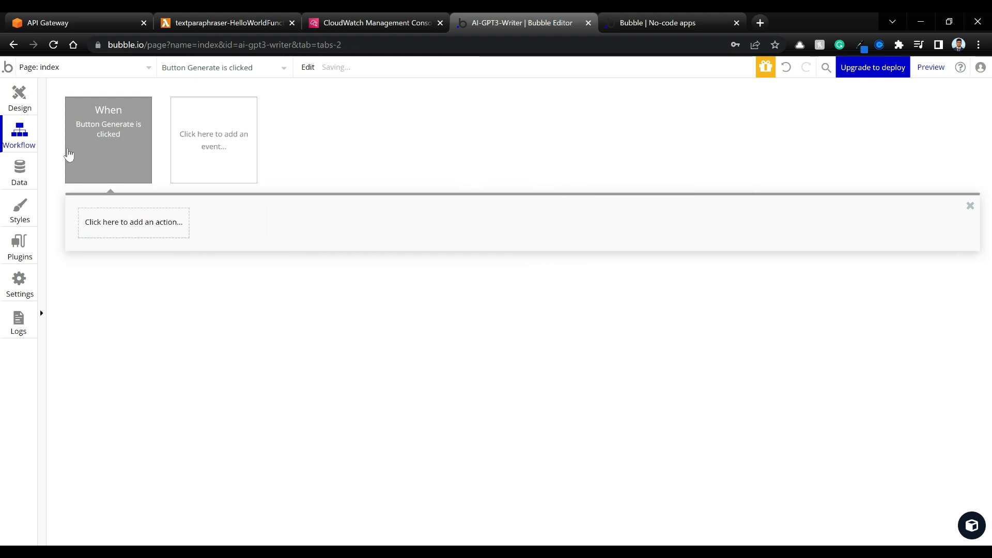
# Add the AIWriter - Paraphraser plugin action to the Generate button's click workflow
pyautogui.click(131, 230)
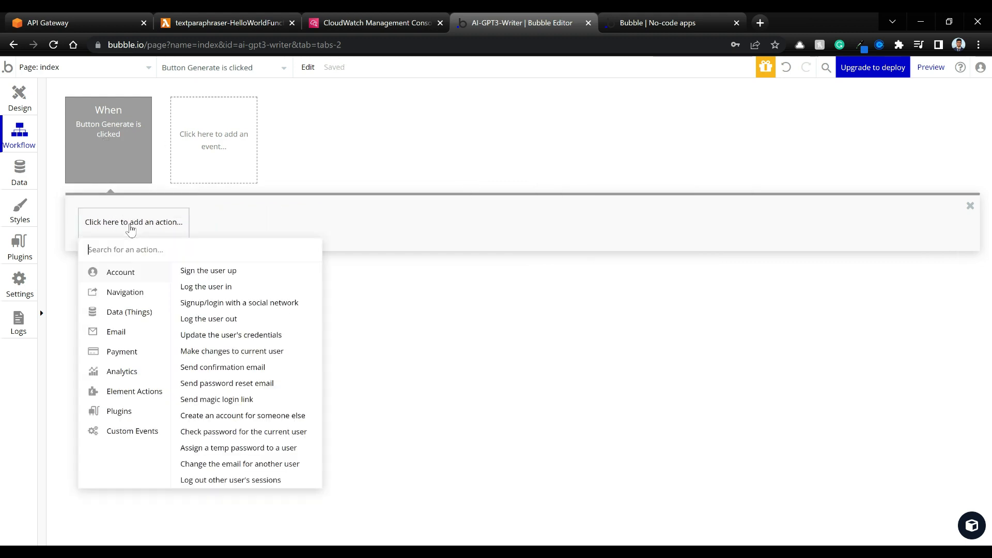
pyautogui.moveTo(130, 416)
pyautogui.moveTo(131, 399)
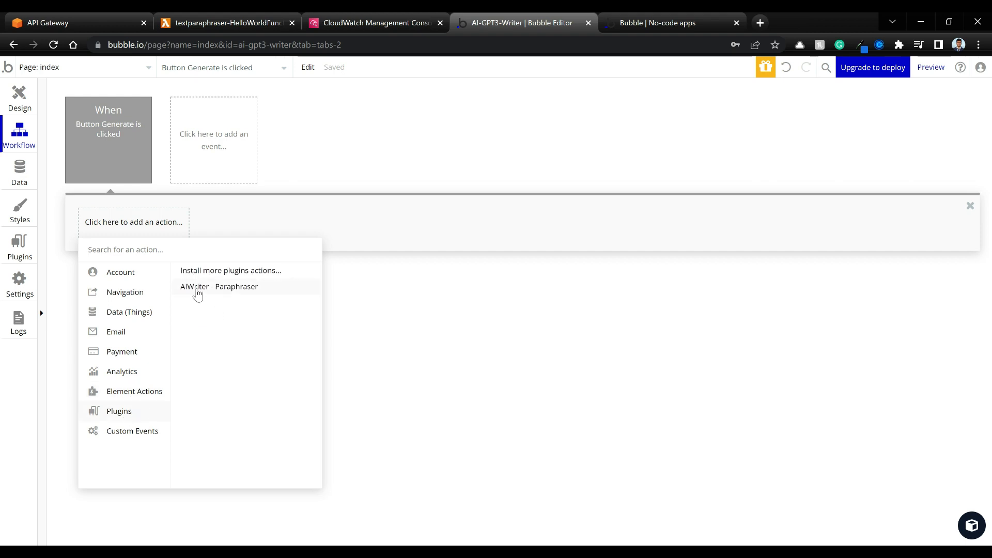
pyautogui.click(228, 293)
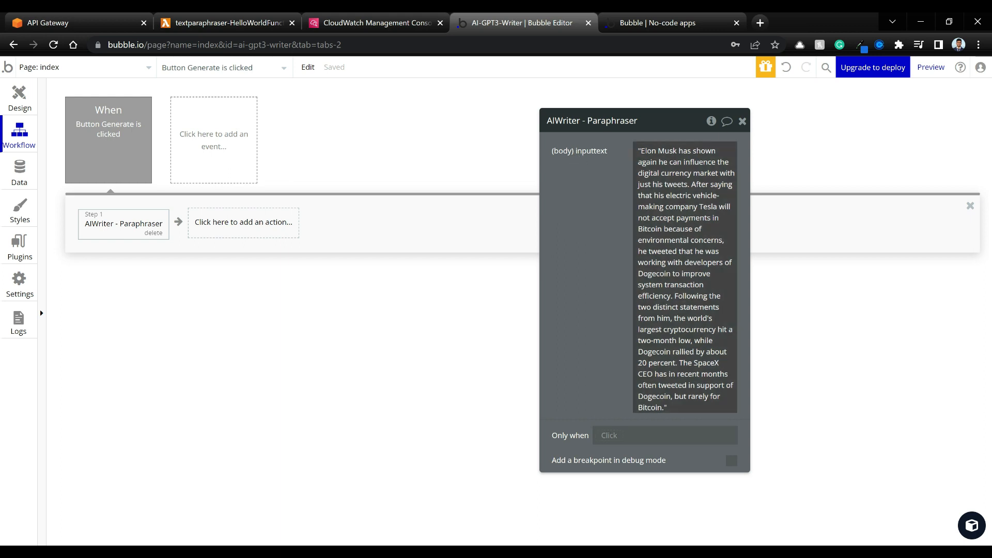
# Copy the Paraphraser action's sample inputtext and replace it with Text Input's value:formatted as JSON-safe
pyautogui.click(692, 161)
pyautogui.hotkey('ctrl', 'c')
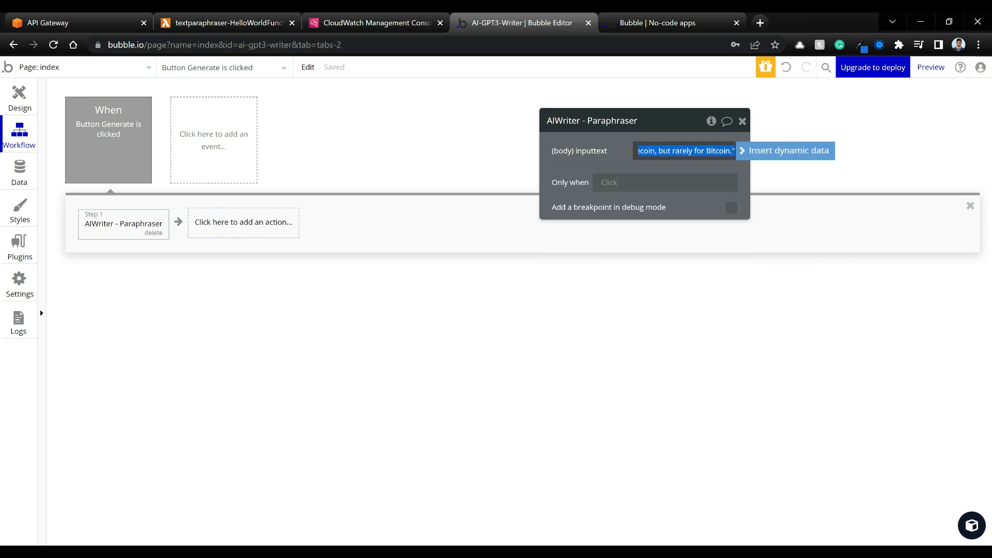
pyautogui.click(760, 155)
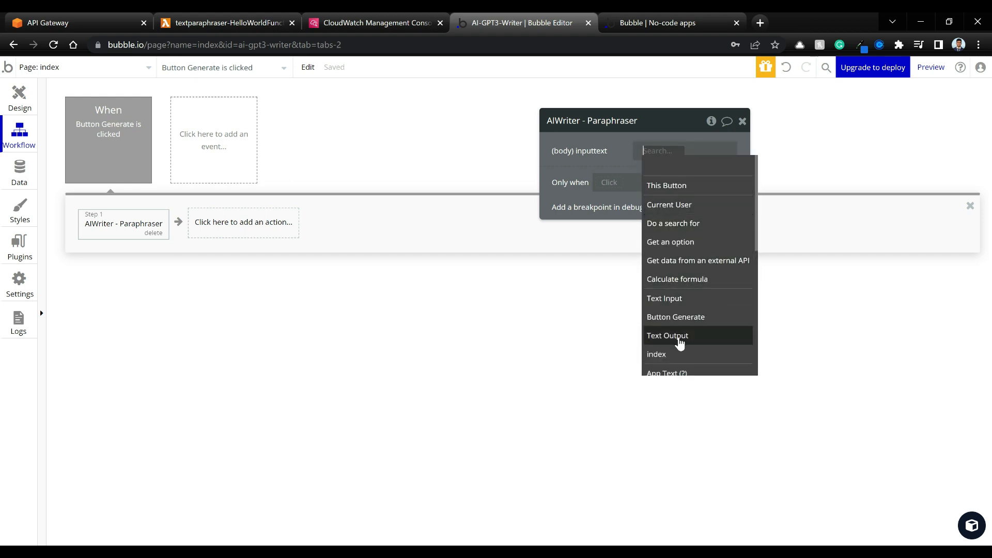
pyautogui.moveTo(679, 344)
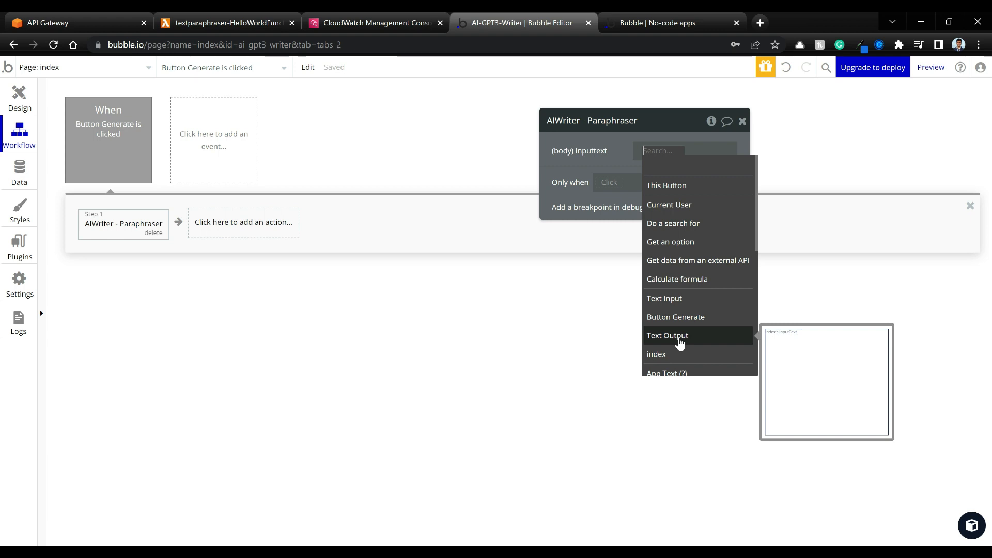
pyautogui.click(678, 303)
pyautogui.click(713, 164)
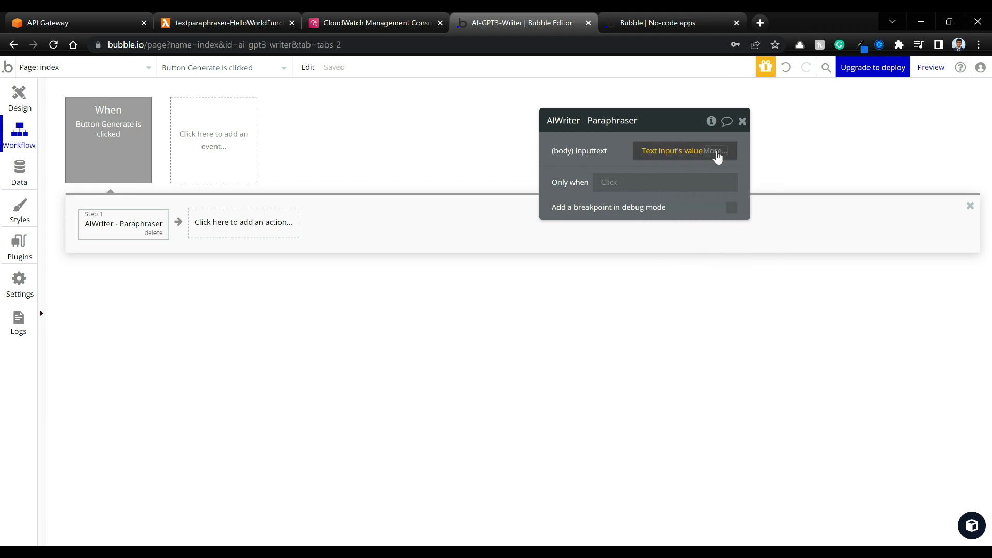
pyautogui.click(716, 152)
pyautogui.scroll(-1, 689, 316)
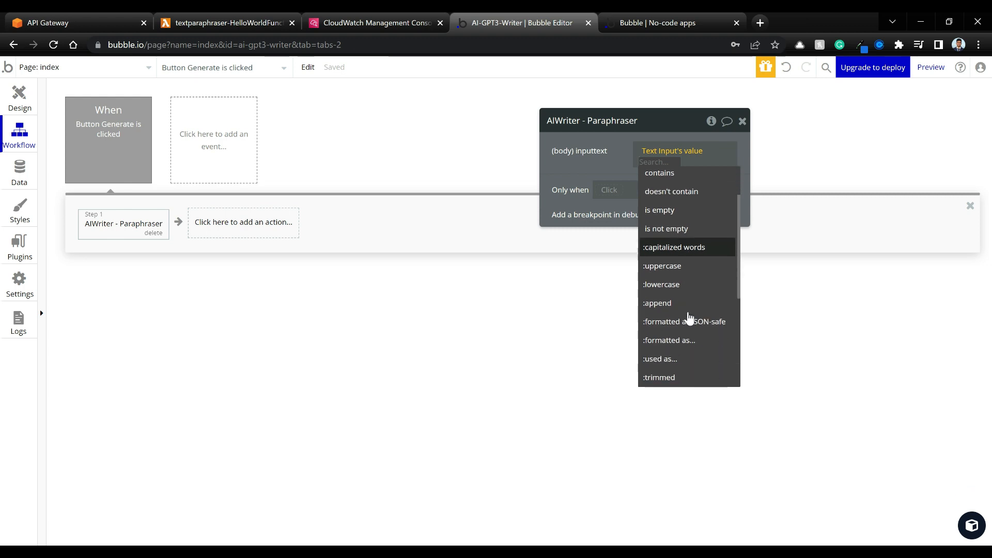
pyautogui.click(702, 324)
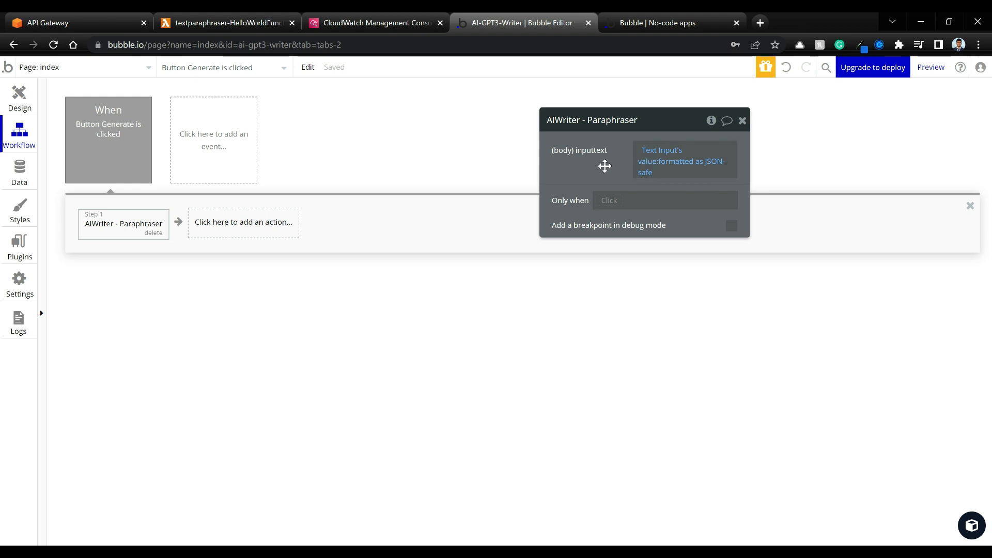
pyautogui.click(742, 122)
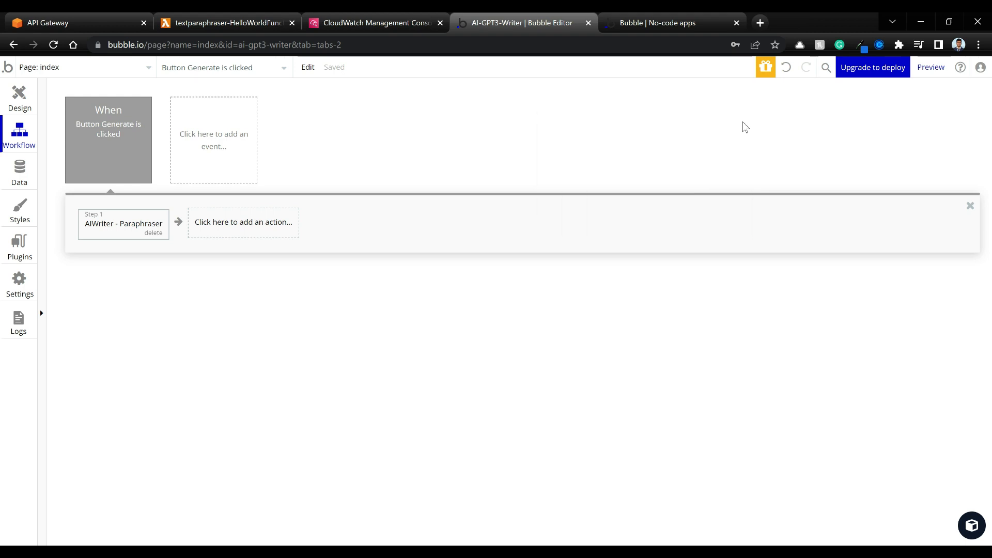
# Add a Set state action after the Paraphraser call, targeting the index element's inputText custom state
pyautogui.click(249, 225)
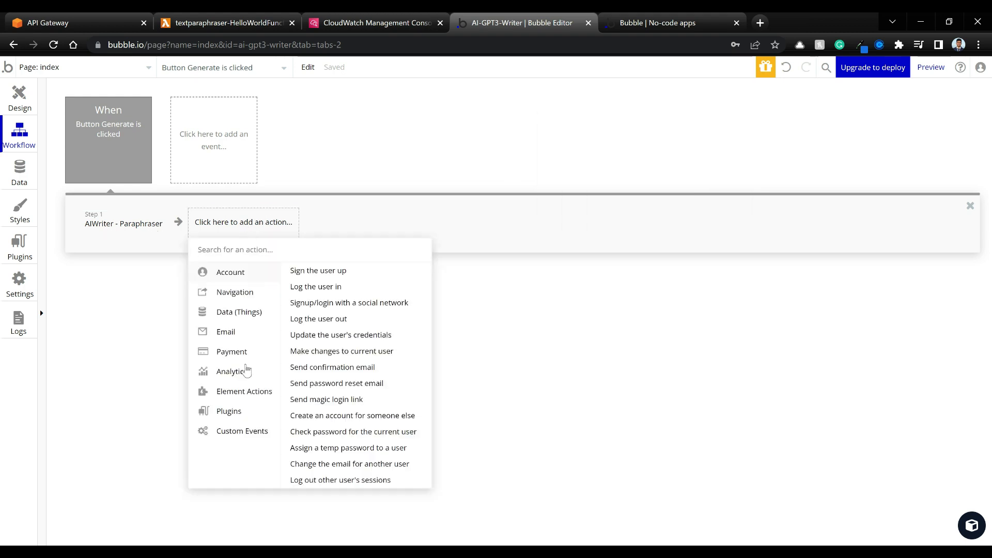
pyautogui.moveTo(240, 411)
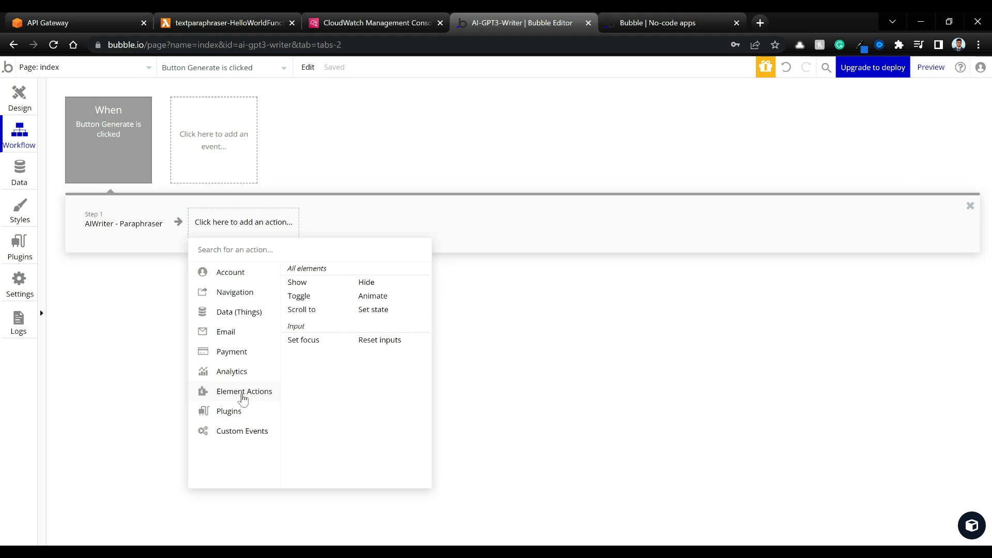
pyautogui.click(376, 310)
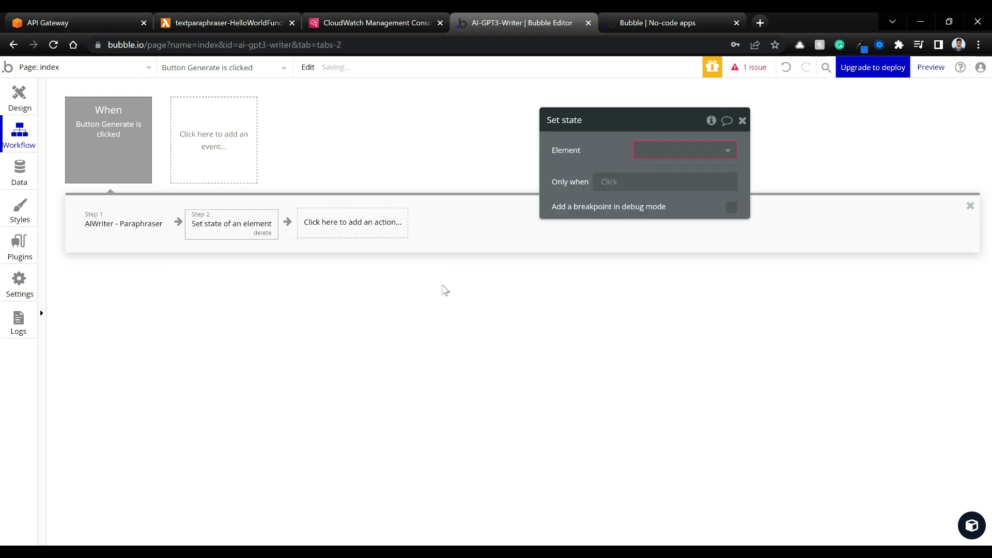
pyautogui.click(734, 155)
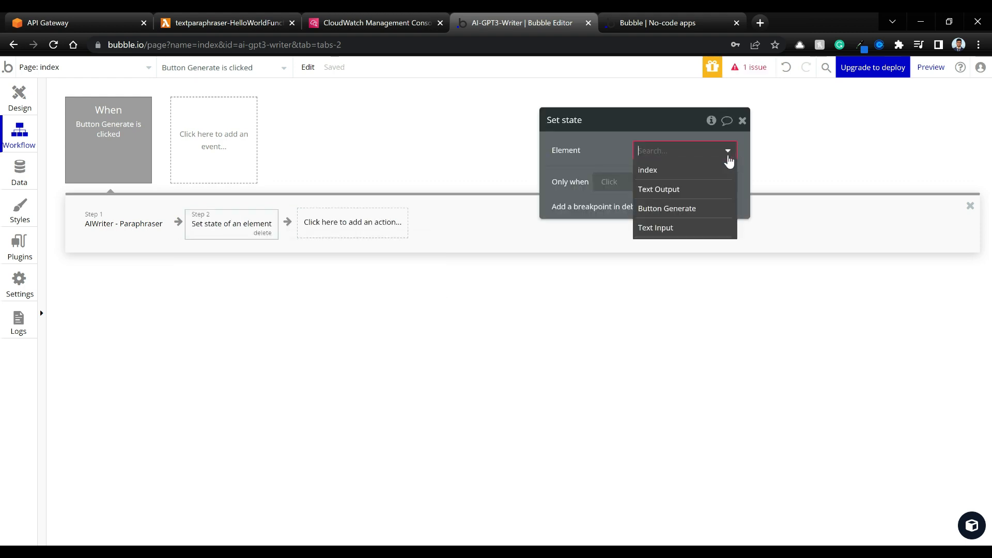
pyautogui.click(669, 176)
pyautogui.click(715, 178)
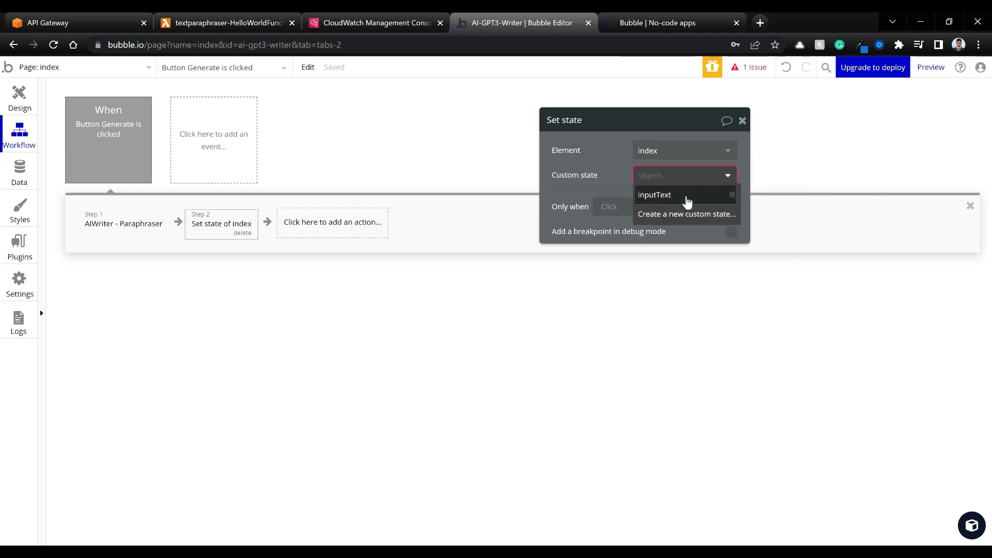
pyautogui.click(686, 200)
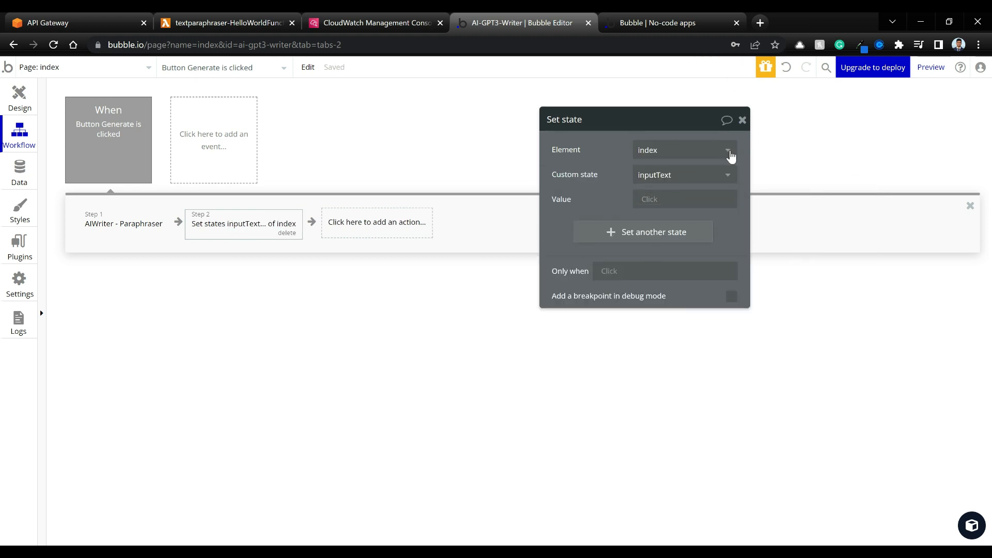
# Set the inputText state's value to Result of step 1 (AIWriter - Paraphraser)'s paraphrased
pyautogui.click(651, 201)
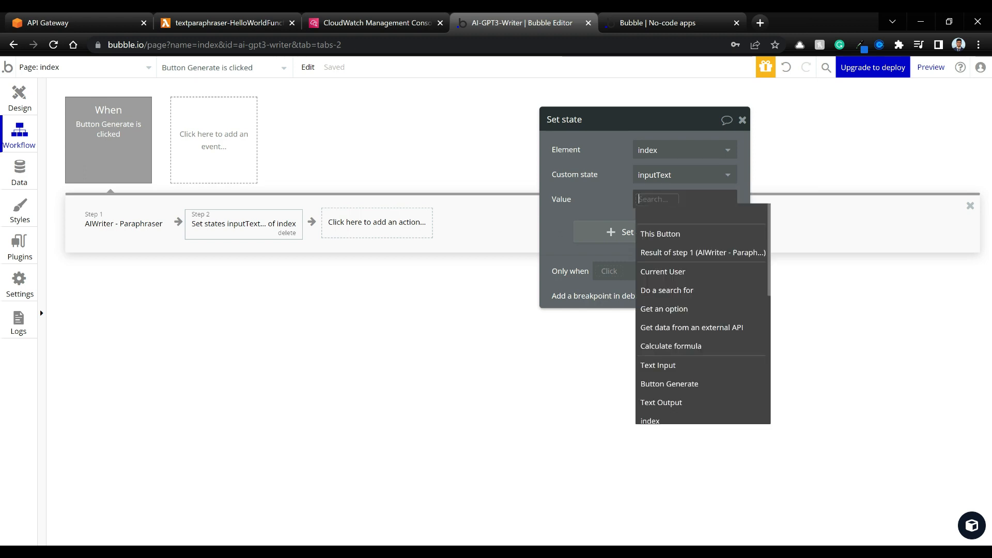
pyautogui.click(667, 256)
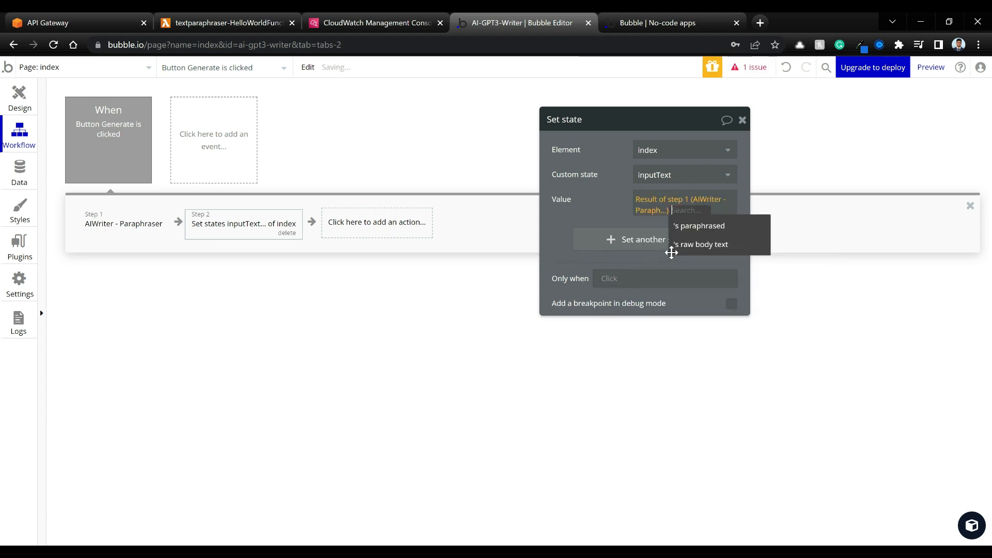
pyautogui.click(716, 228)
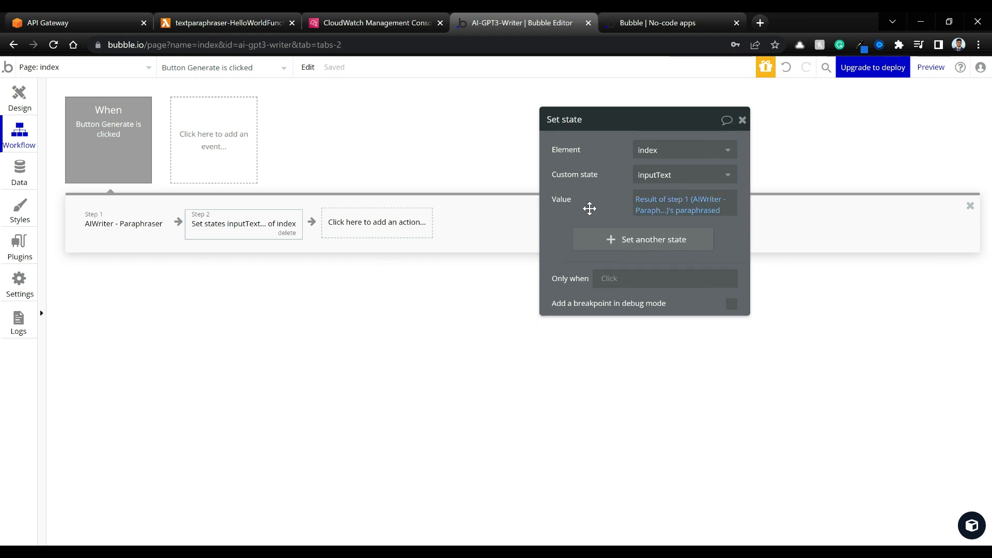
pyautogui.click(742, 120)
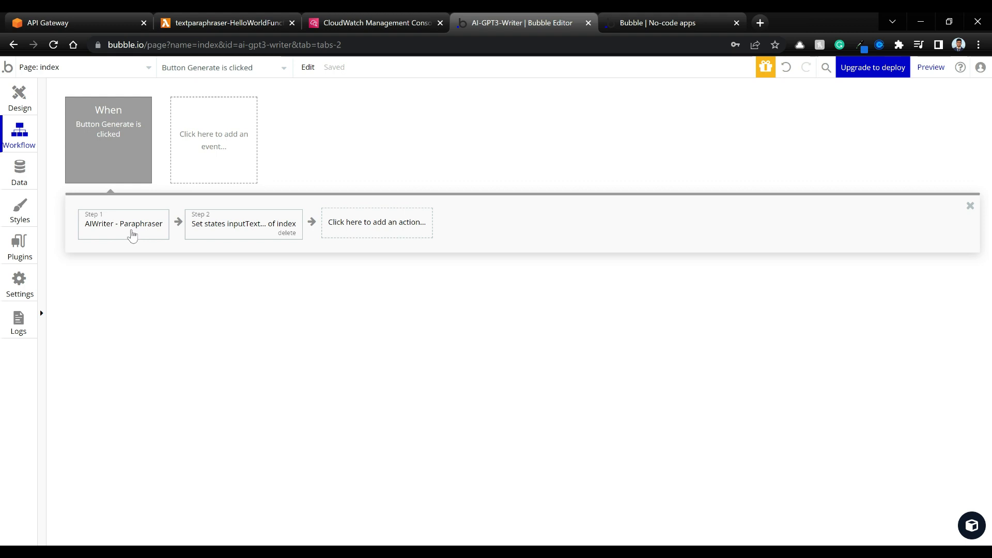
# Preview the page, paste the Elon Musk sample paragraph into the text input, and generate its paraphrase twice
pyautogui.click(939, 69)
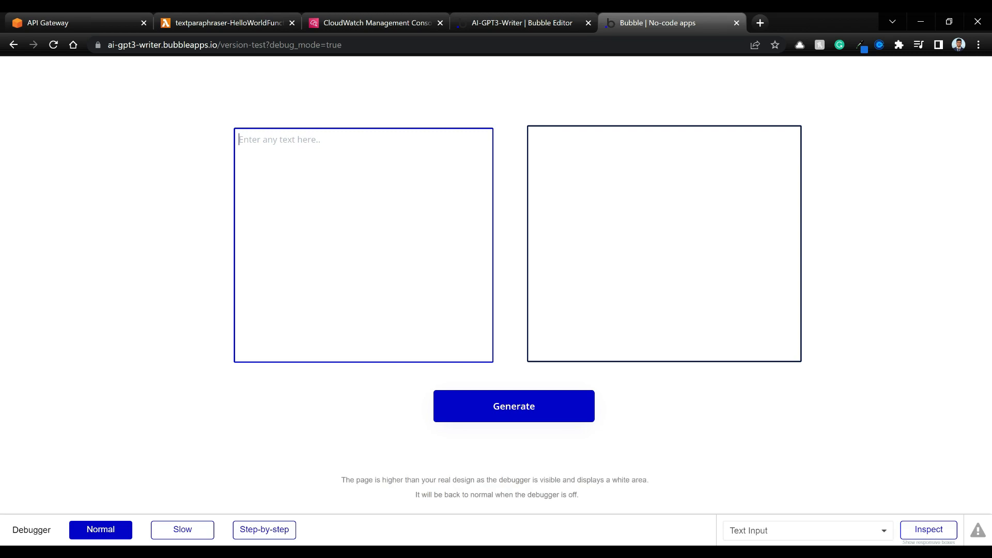
pyautogui.hotkey('ctrl', 'v')
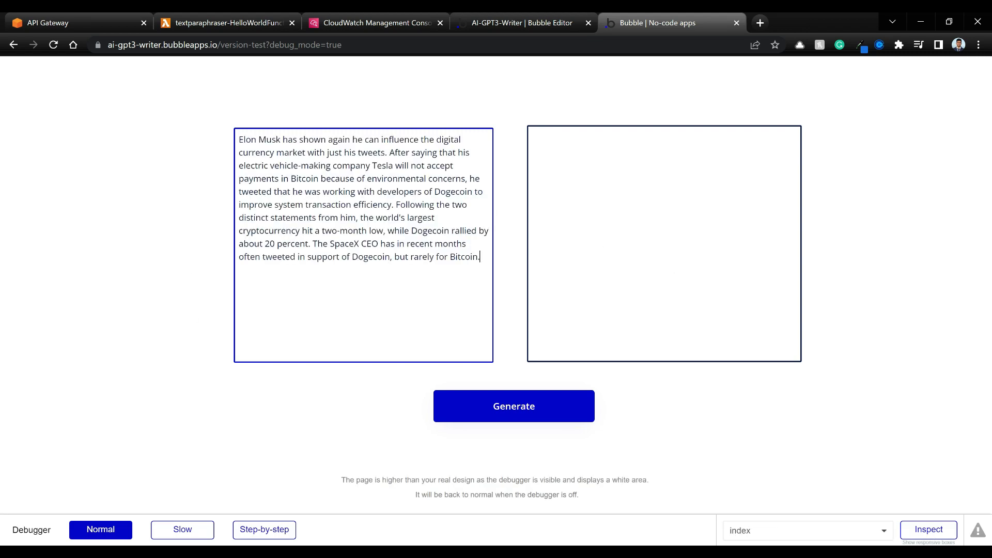
pyautogui.click(527, 407)
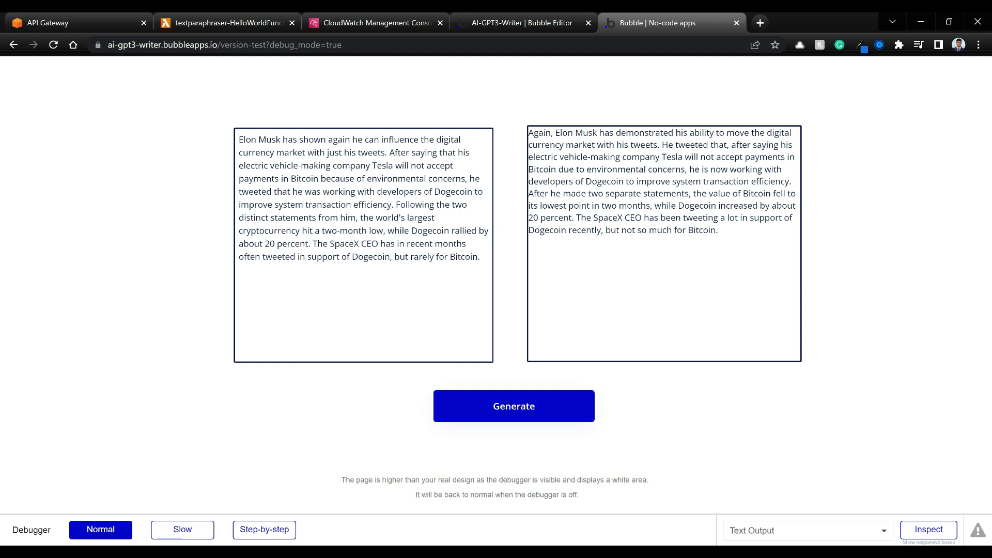
pyautogui.click(521, 412)
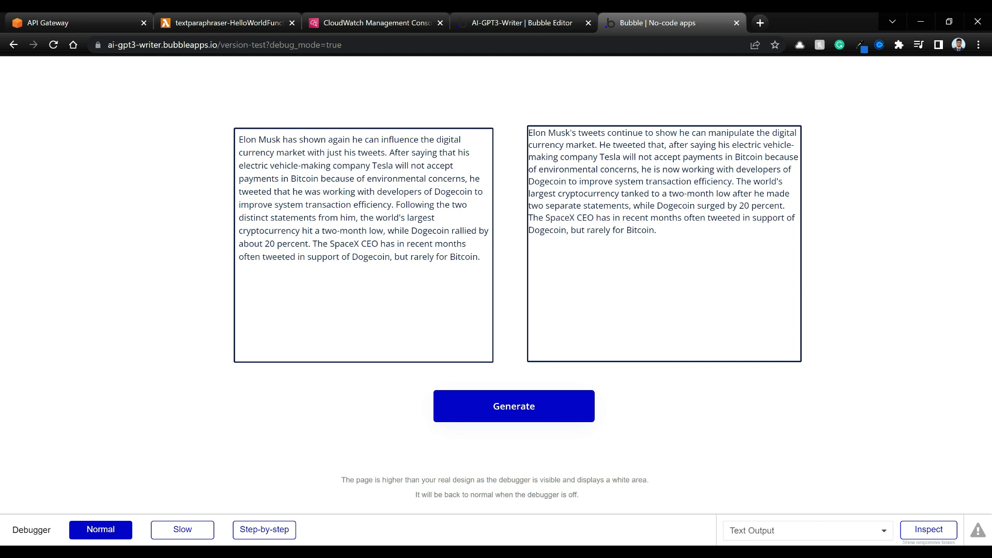
# Return to the page design in the Bubble editor and set the Text Input's font to Open Sans at 18px
pyautogui.click(531, 25)
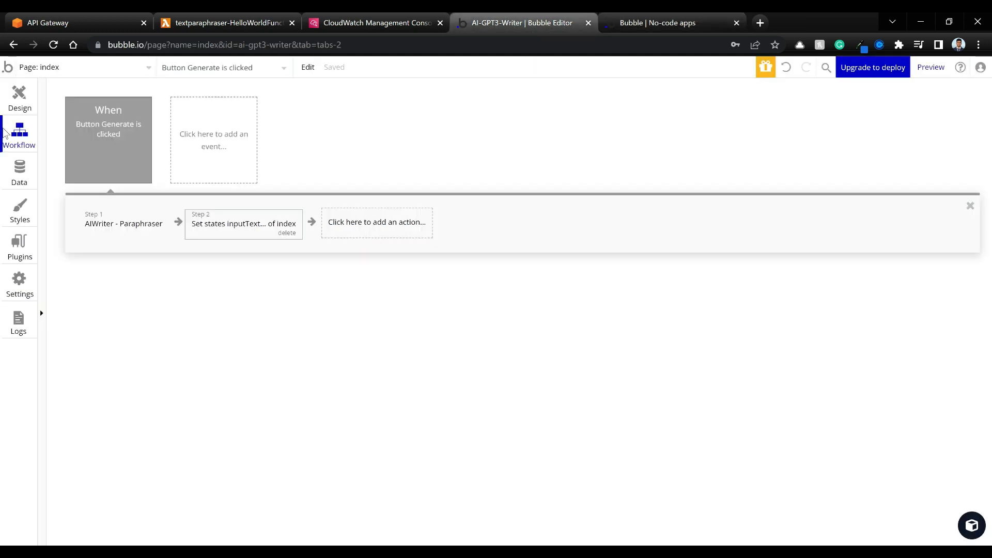
pyautogui.click(20, 102)
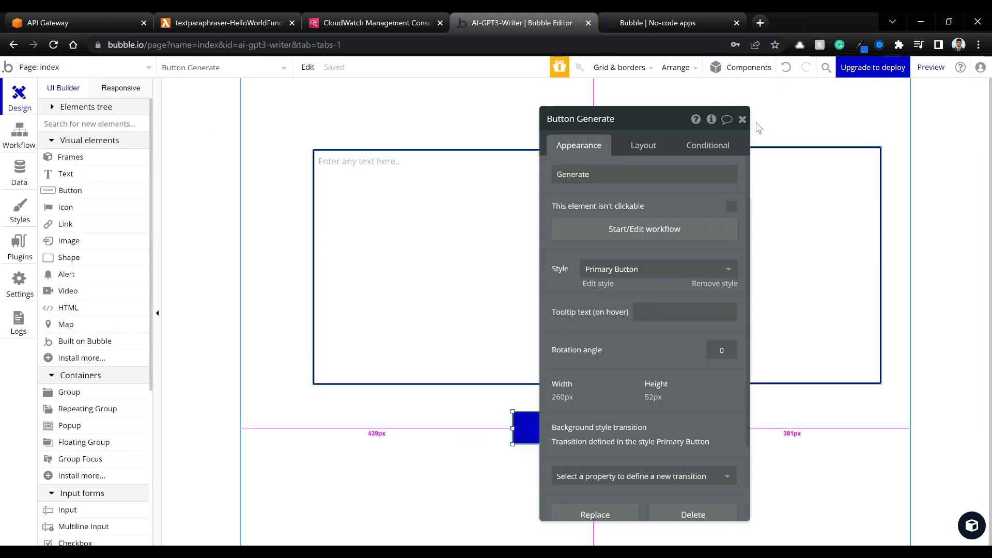
pyautogui.click(741, 117)
pyautogui.doubleClick(460, 232)
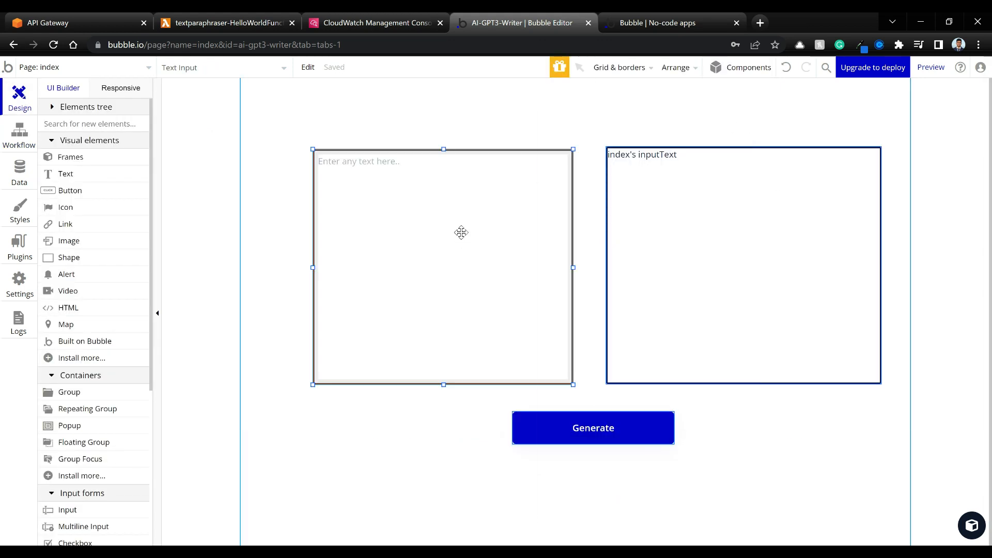
pyautogui.scroll(-3, 701, 299)
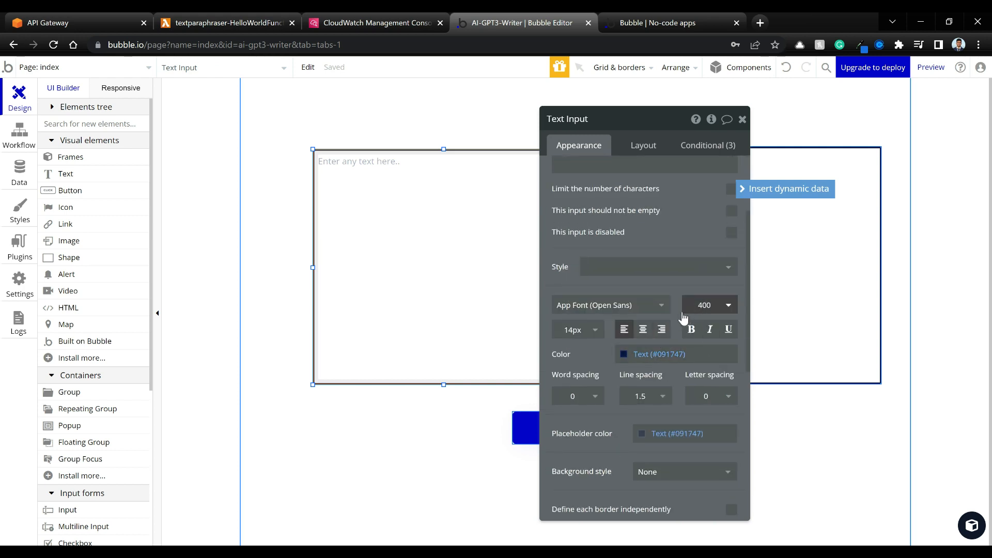
pyautogui.click(662, 309)
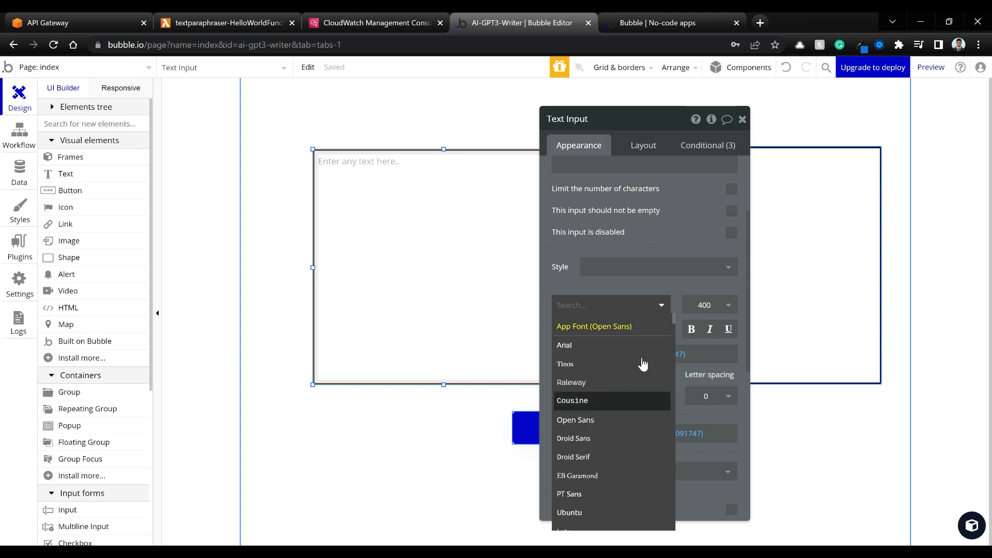
pyautogui.click(591, 422)
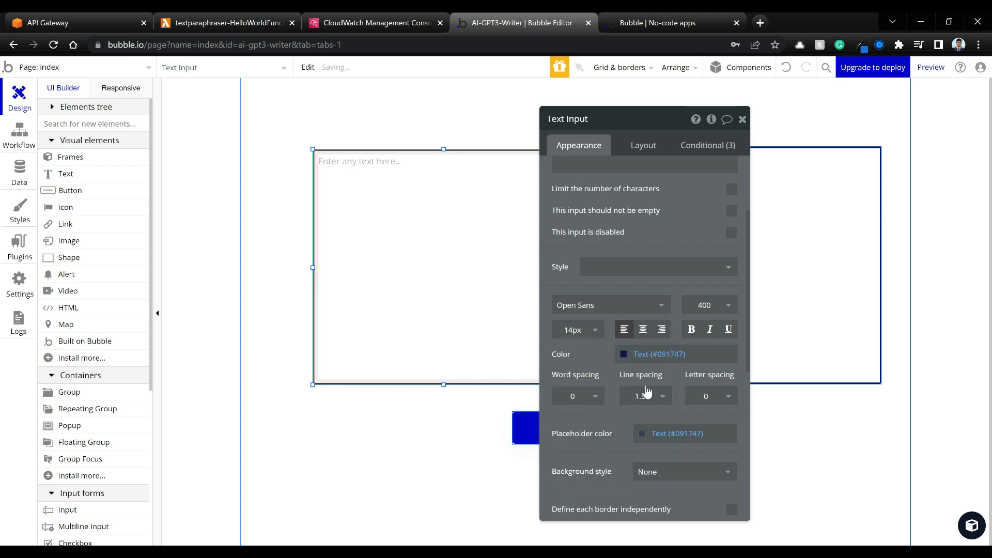
pyautogui.click(596, 332)
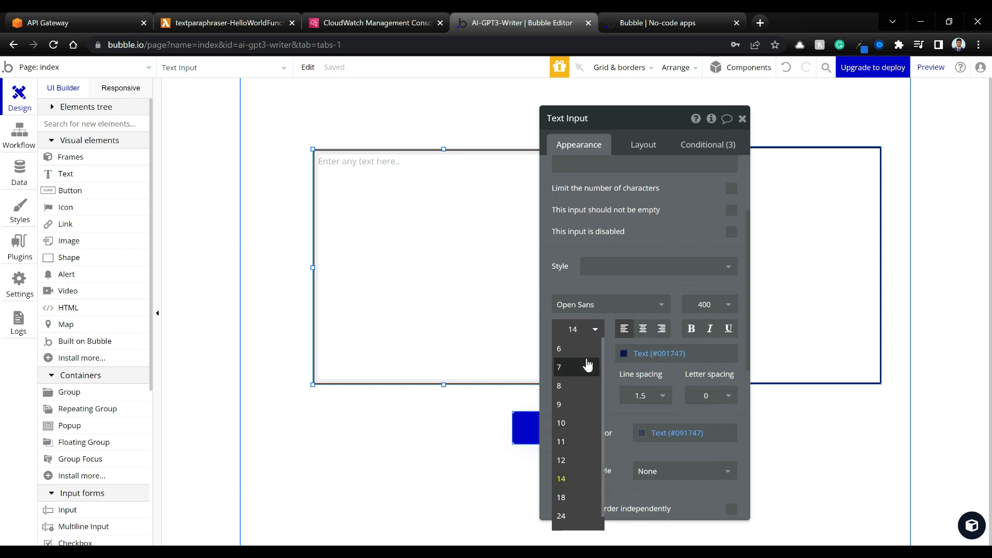
pyautogui.click(570, 497)
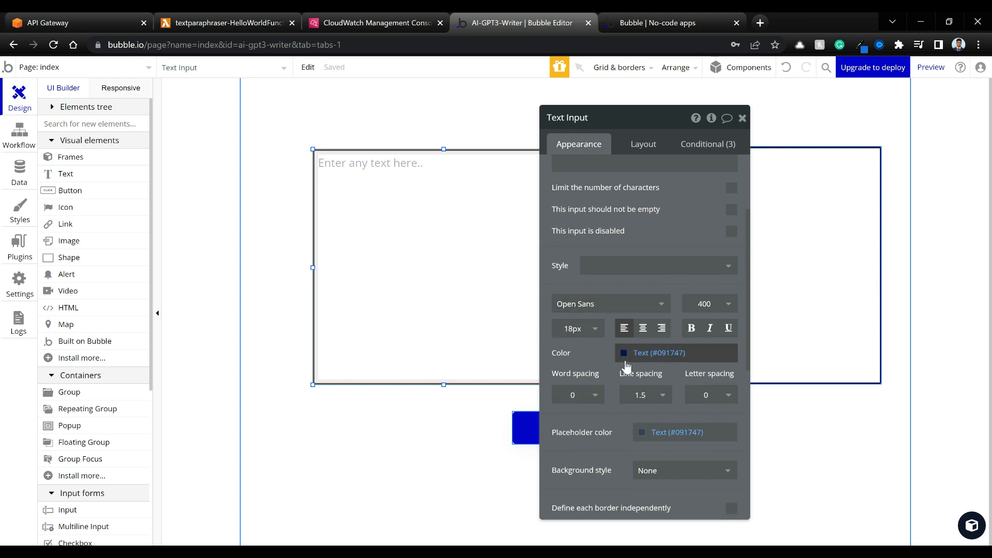
# Set the Text Input's padding to 20 px on all four sides
pyautogui.scroll(-1, 629, 365)
pyautogui.scroll(-1, 628, 361)
pyautogui.scroll(-1, 627, 361)
pyautogui.scroll(5, 629, 365)
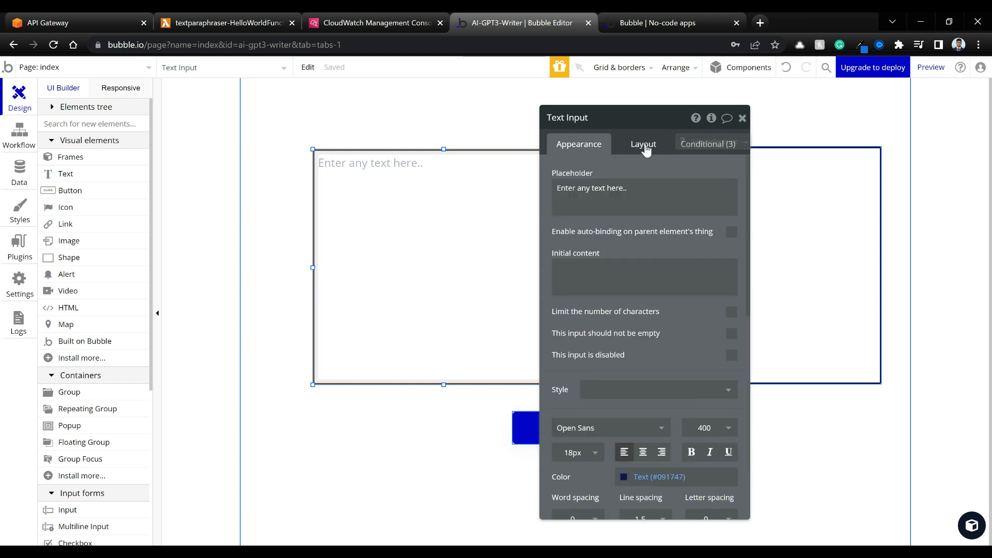
pyautogui.click(644, 145)
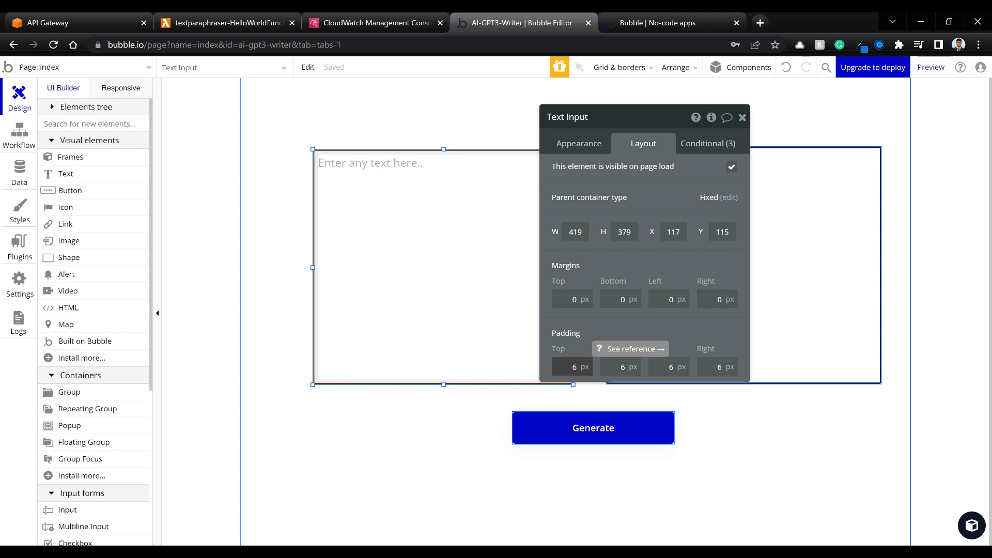
pyautogui.doubleClick(574, 367)
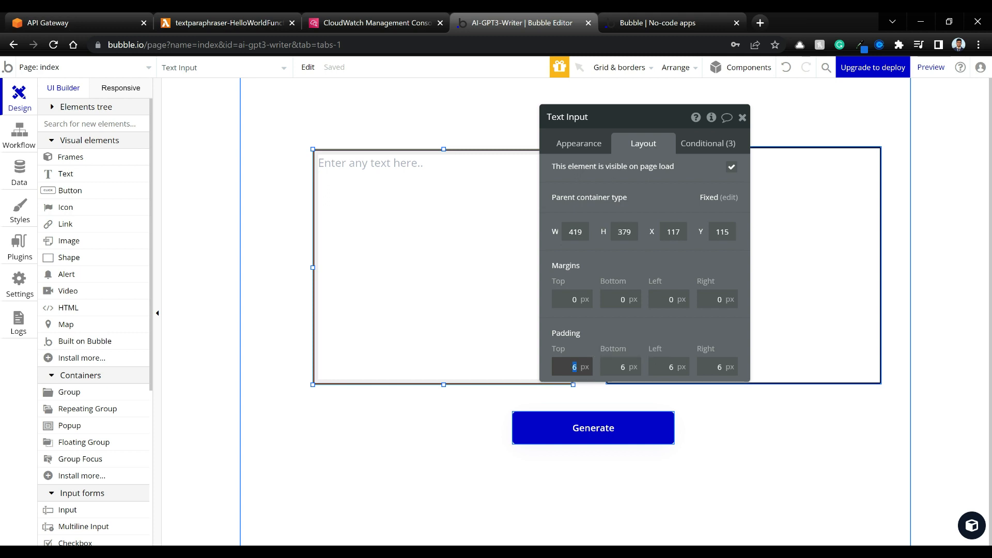
pyautogui.write('20')
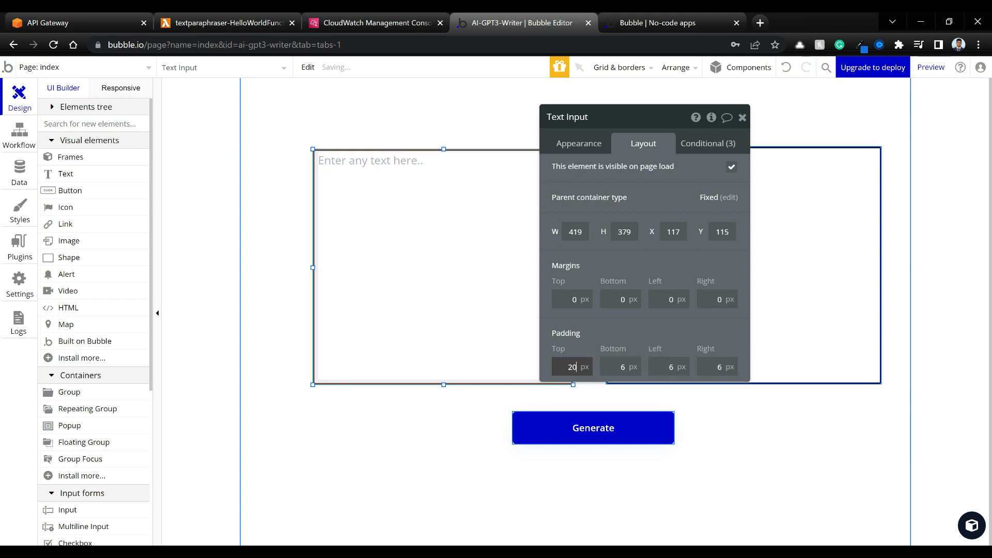
pyautogui.press('Tab')
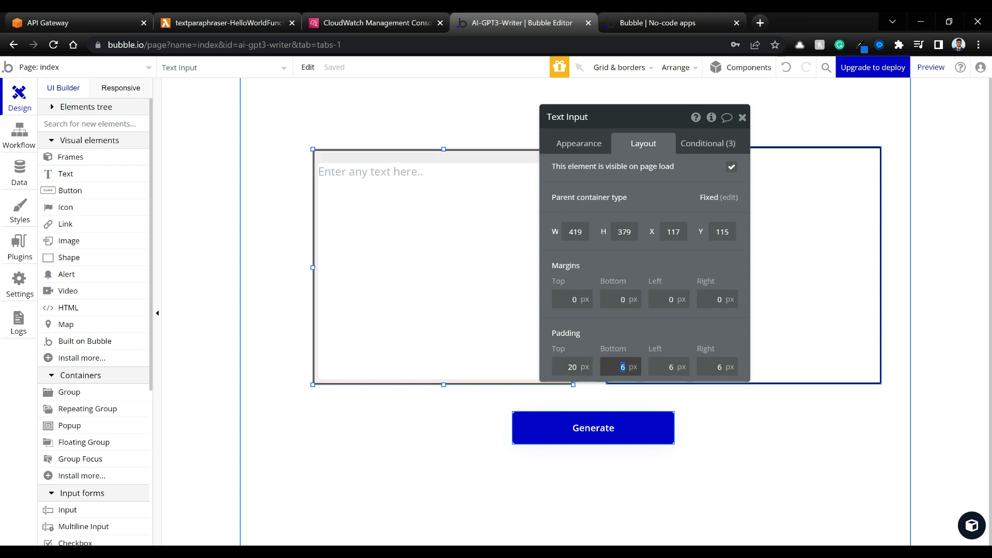
pyautogui.write('20')
pyautogui.press('Tab')
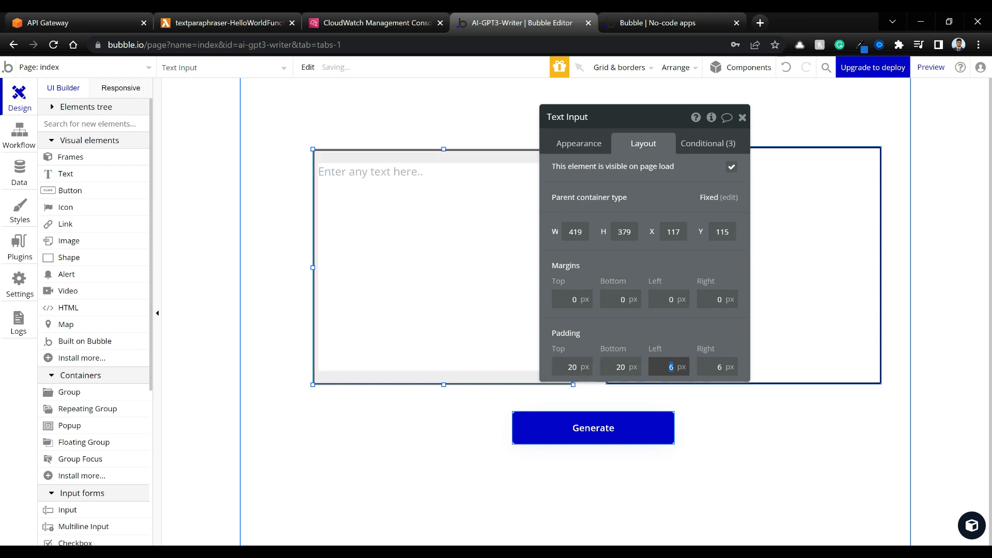
pyautogui.write('20')
pyautogui.press('Tab')
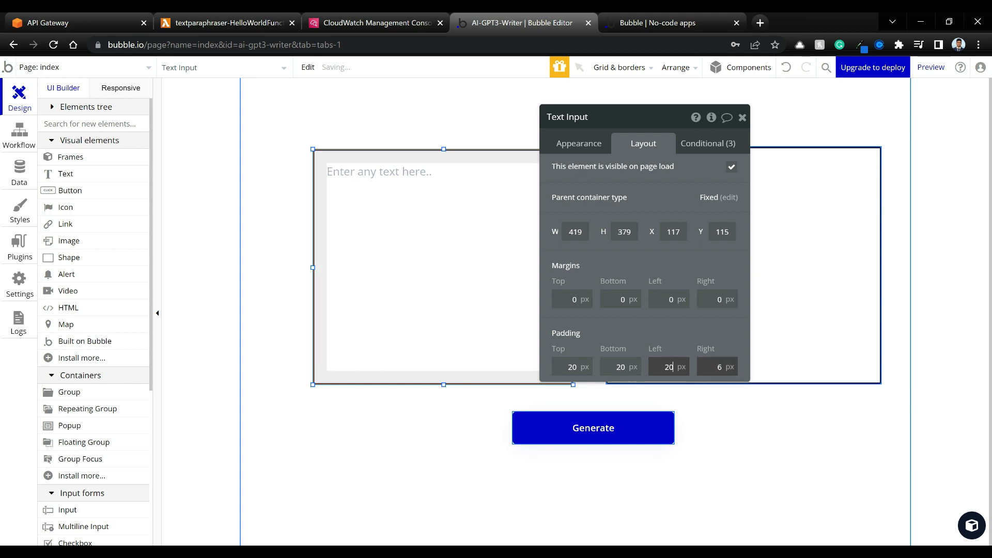
pyautogui.press('Tab')
pyautogui.write('20')
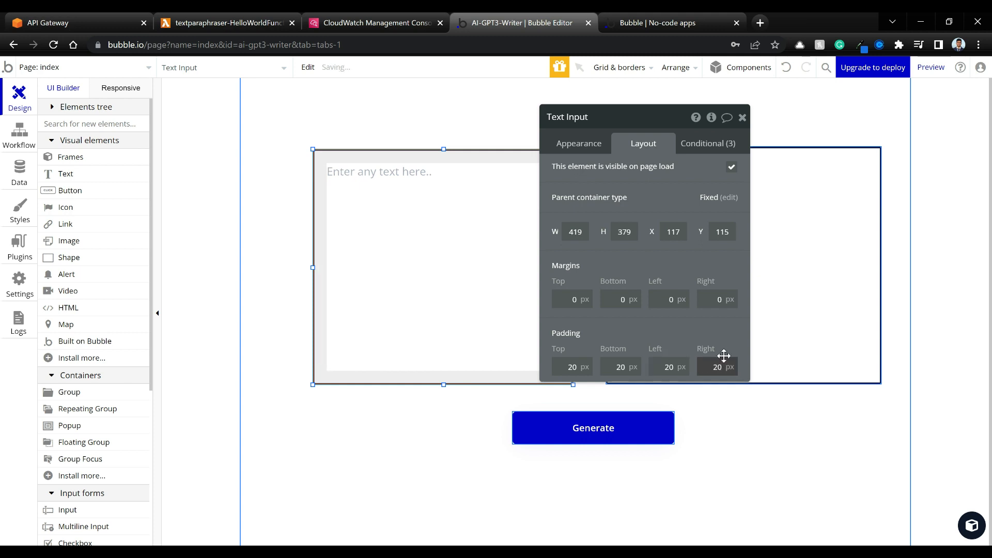
pyautogui.click(684, 330)
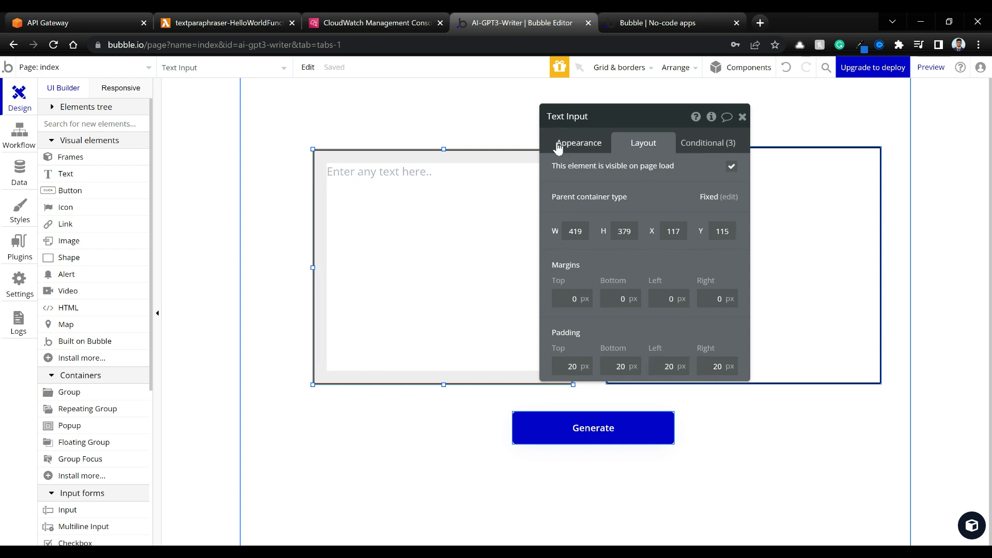
pyautogui.click(580, 149)
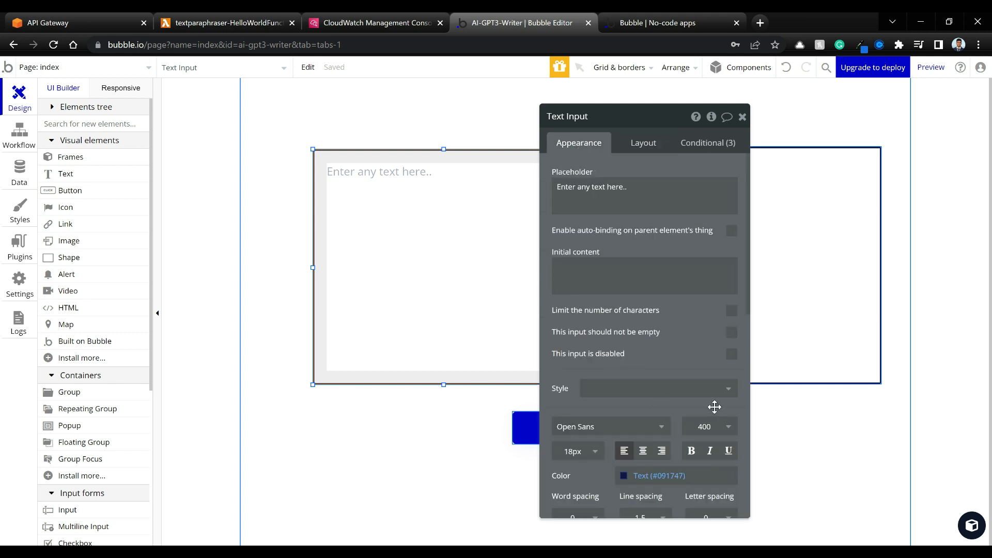
pyautogui.scroll(-3, 672, 372)
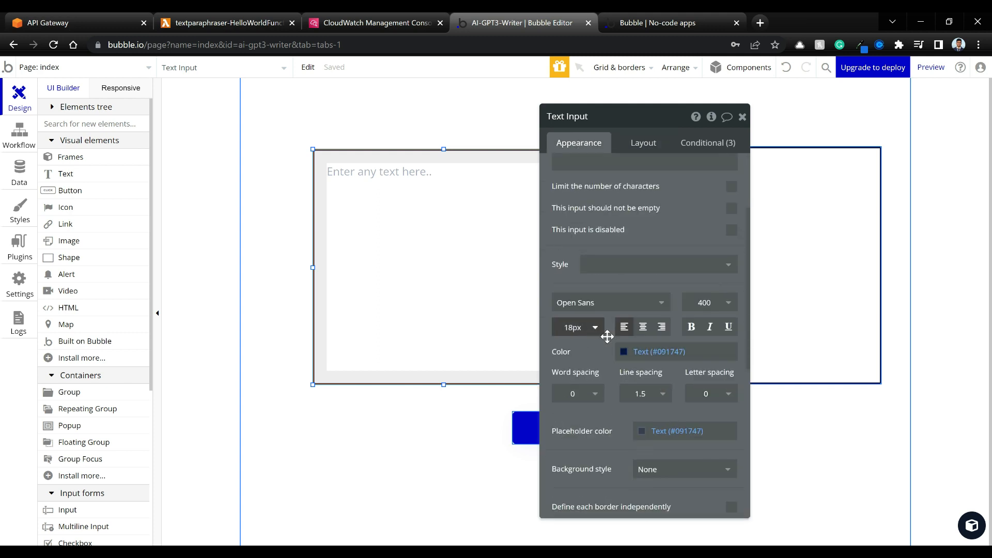
pyautogui.click(742, 117)
# Set the Text Output element's font to Open Sans at 18px
pyautogui.doubleClick(715, 227)
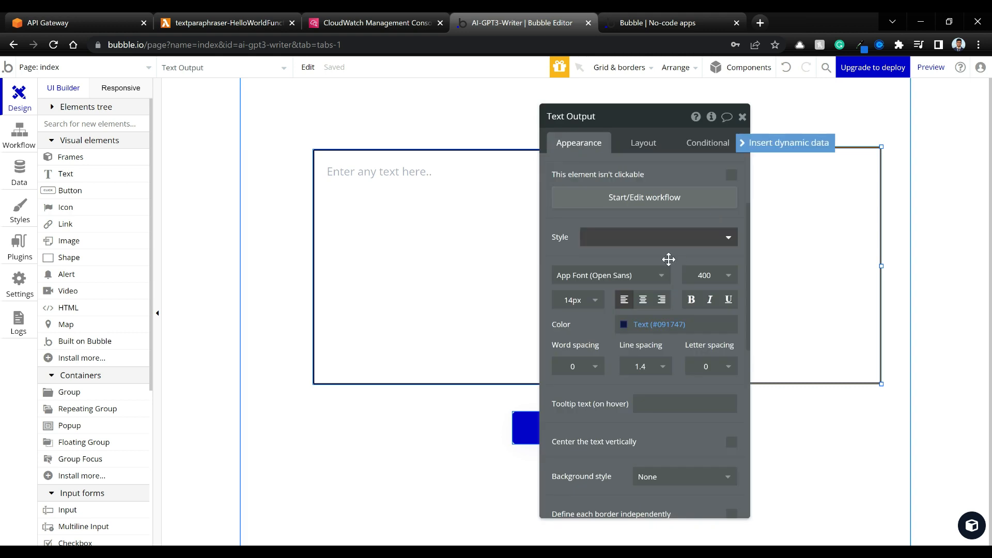
pyautogui.click(662, 278)
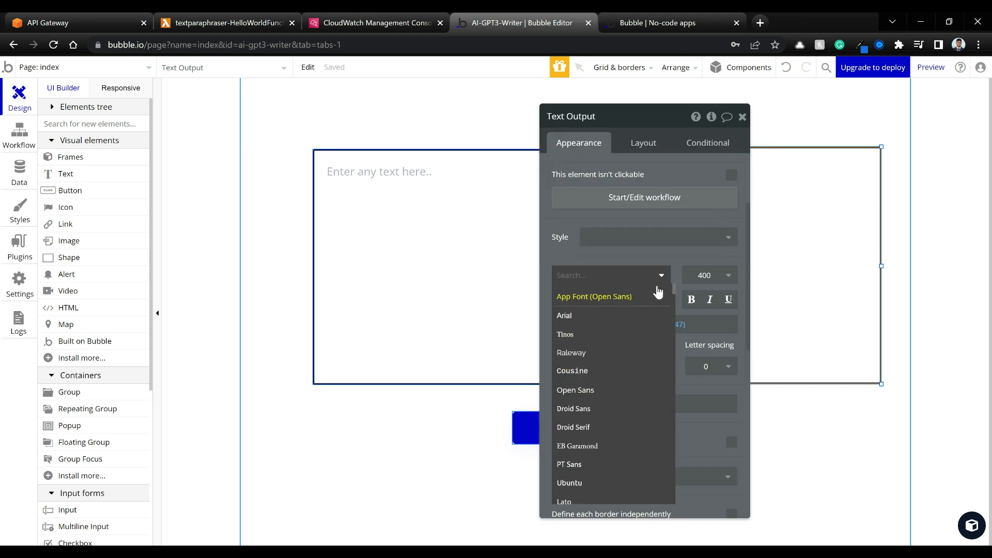
pyautogui.click(592, 395)
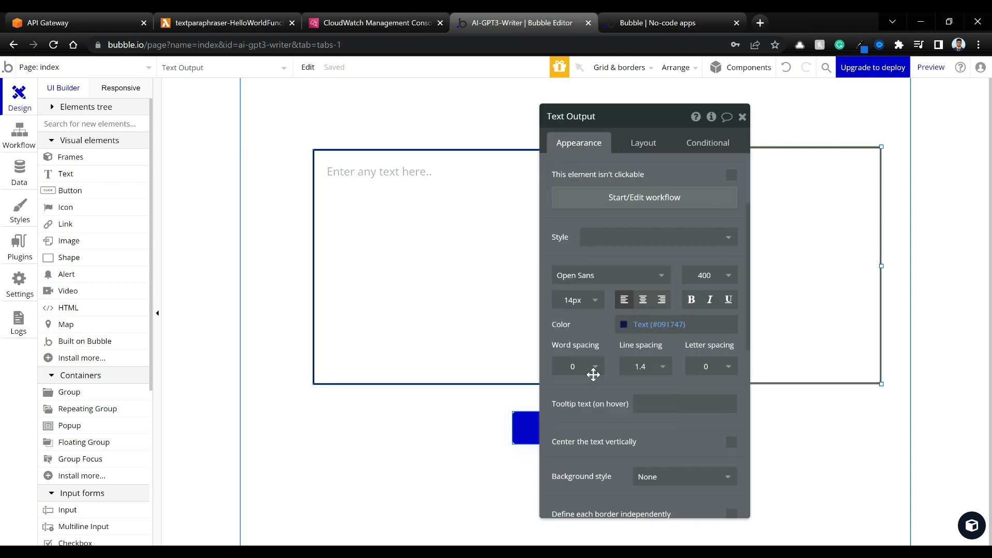
pyautogui.click(589, 304)
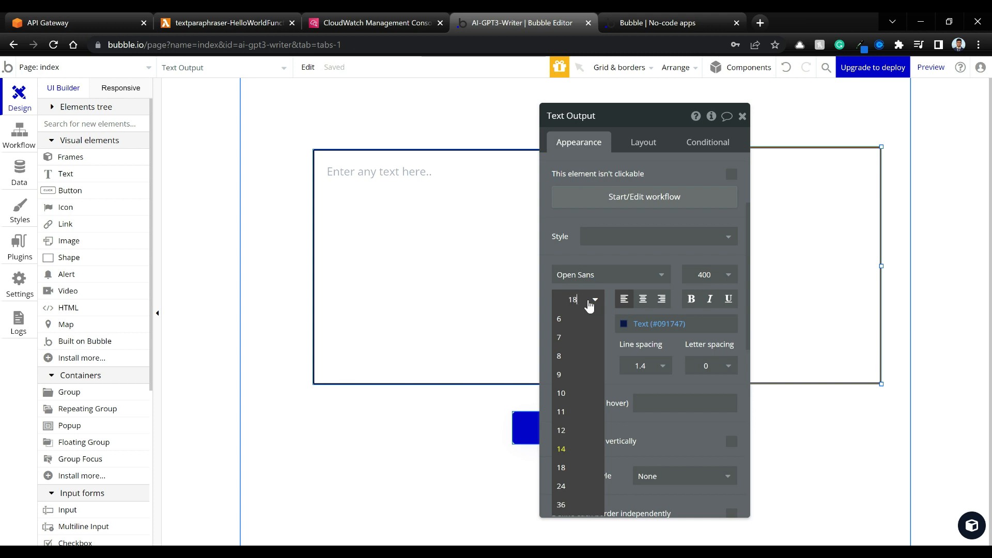
pyautogui.click(593, 262)
pyautogui.scroll(-1, 676, 424)
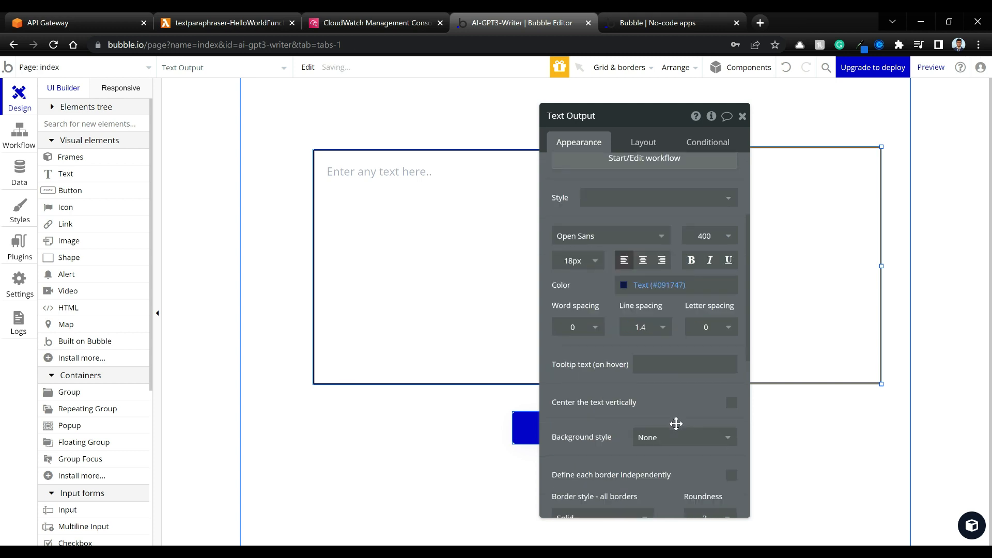
pyautogui.scroll(-1, 675, 423)
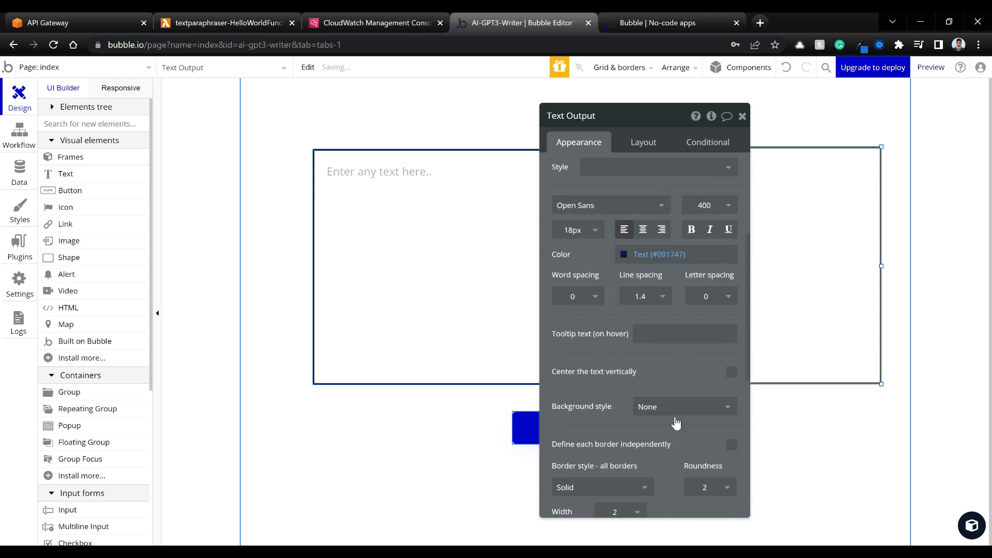
# Set the Text Output's bottom, left and right padding to 10 px, matching its top padding
pyautogui.click(645, 149)
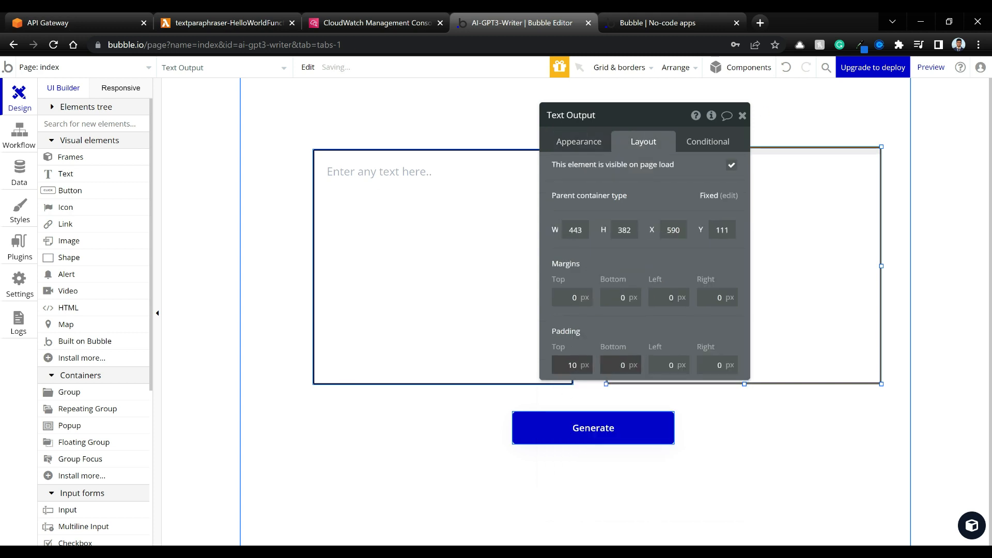
pyautogui.doubleClick(622, 365)
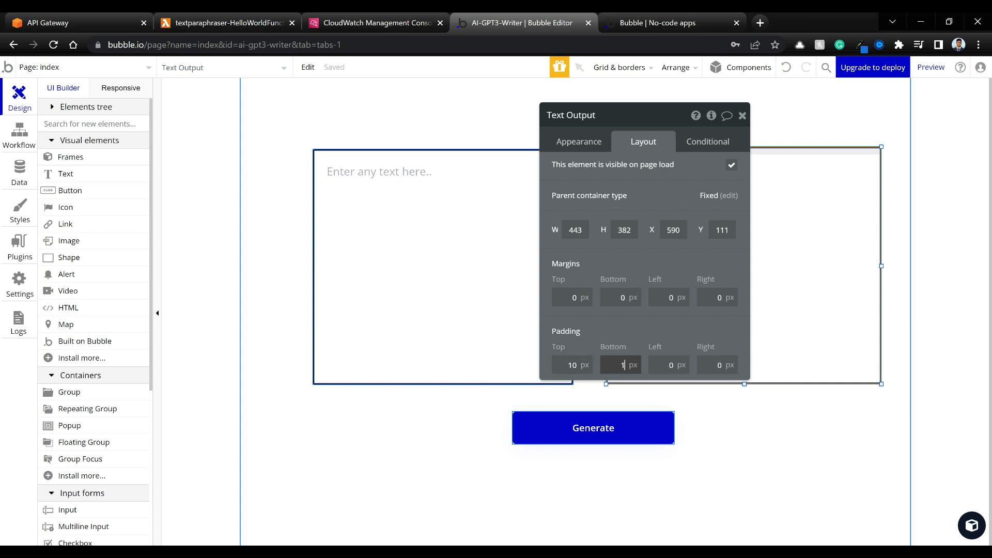
pyautogui.press('Tab')
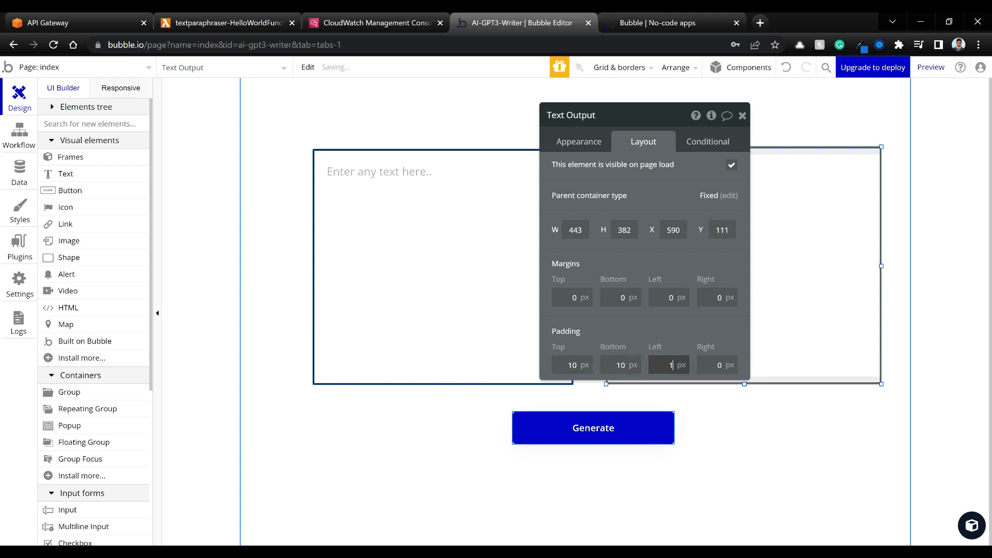
pyautogui.press('Tab')
pyautogui.write('1')
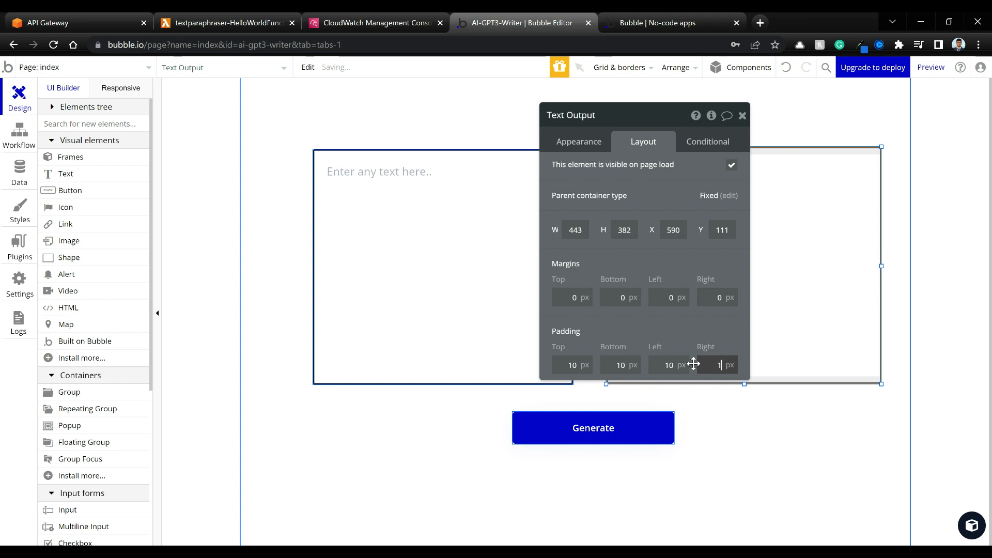
pyautogui.write('0')
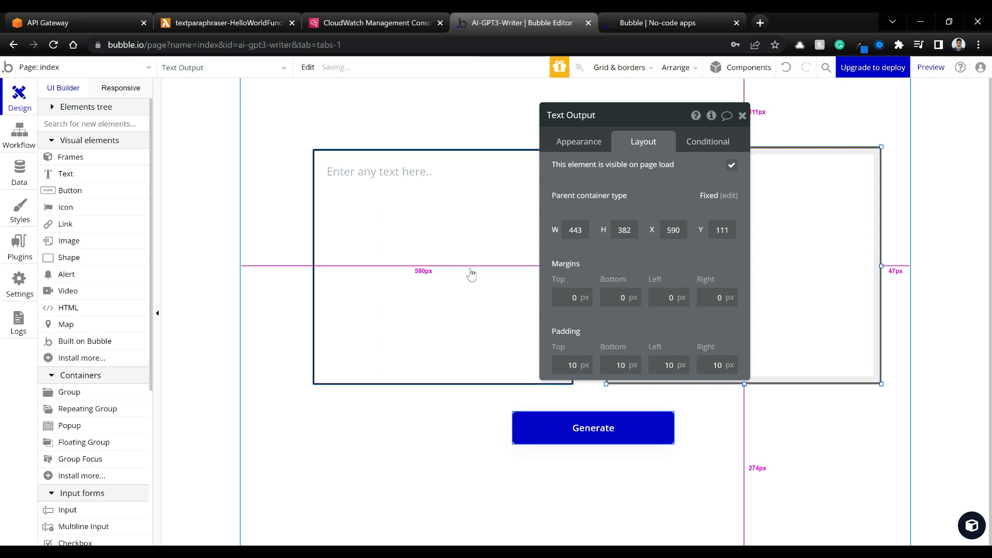
# Match the Text Output's padding to the Text Input's by setting all four sides to 20 px
pyautogui.click(470, 268)
pyautogui.click(643, 148)
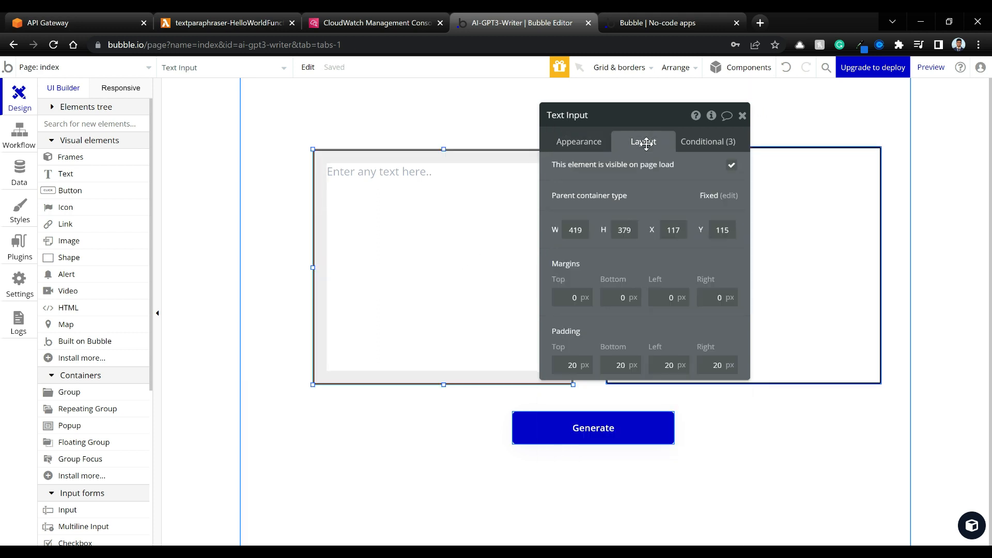
pyautogui.click(743, 116)
pyautogui.doubleClick(706, 341)
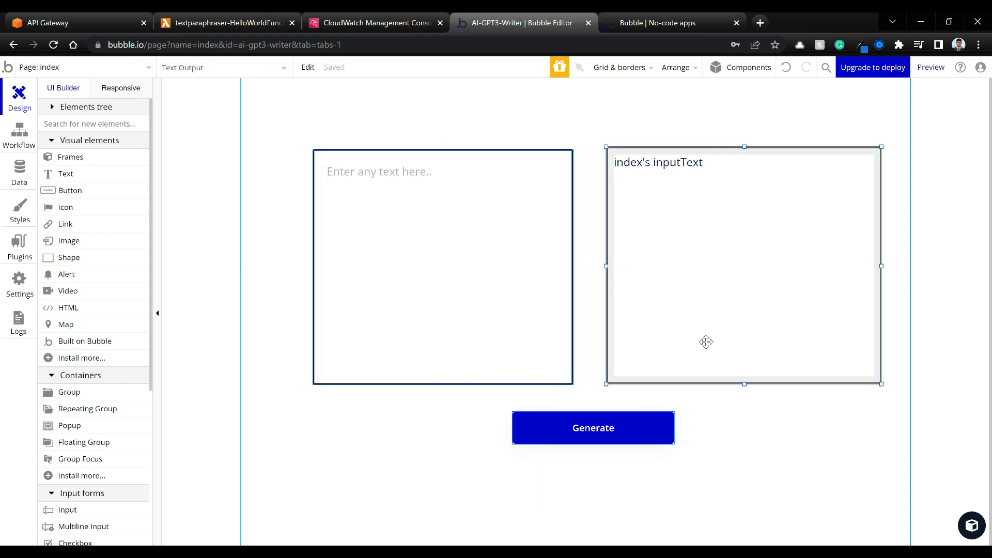
pyautogui.click(652, 145)
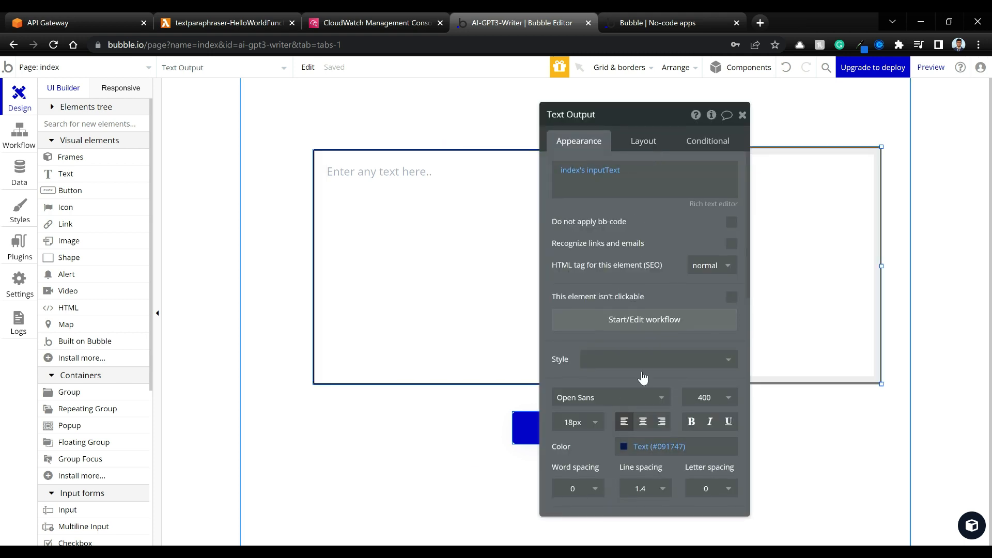
pyautogui.click(646, 145)
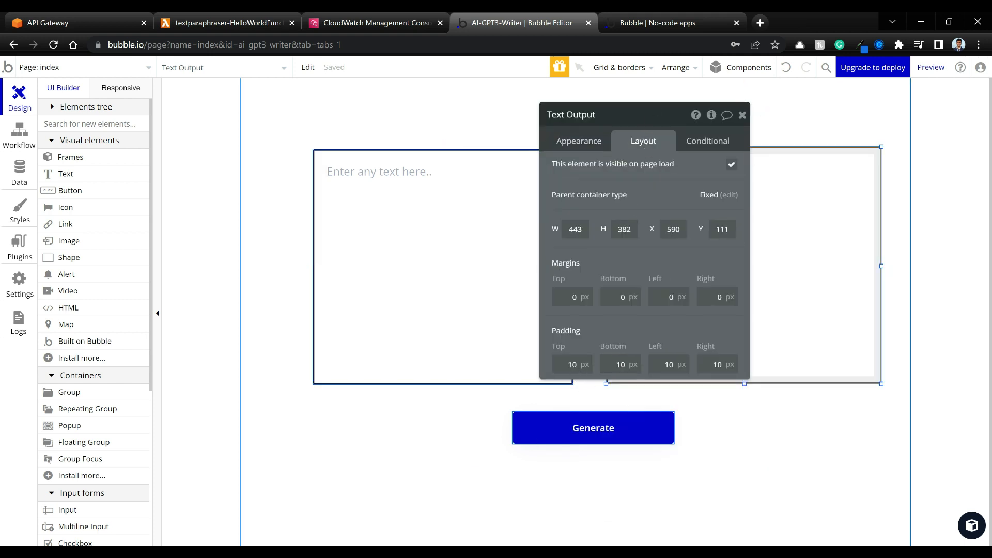
pyautogui.write('2')
pyautogui.moveTo(621, 365); pyautogui.dragTo(665, 365)
pyautogui.write('2')
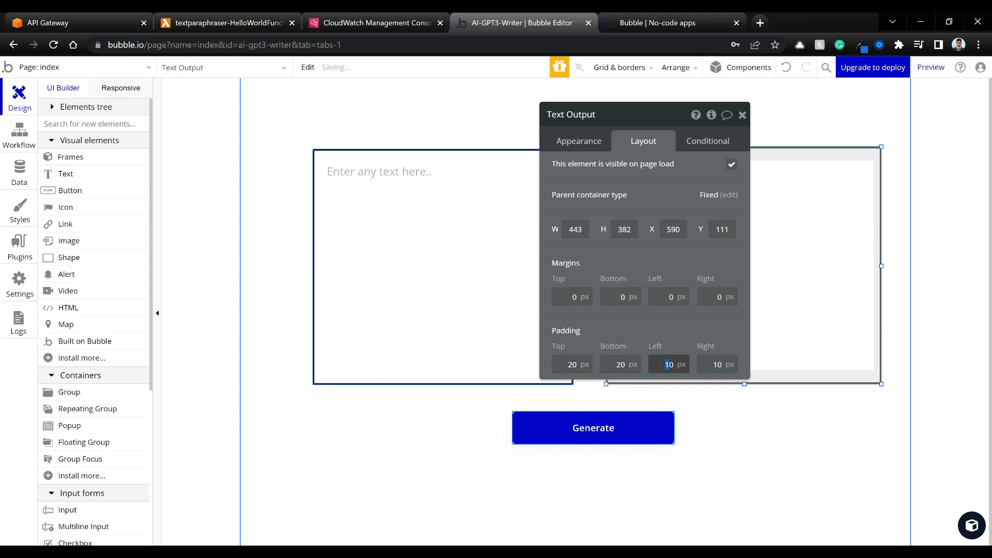
pyautogui.write('2')
pyautogui.click(718, 365)
pyautogui.press('BackSpace')
pyautogui.write('2')
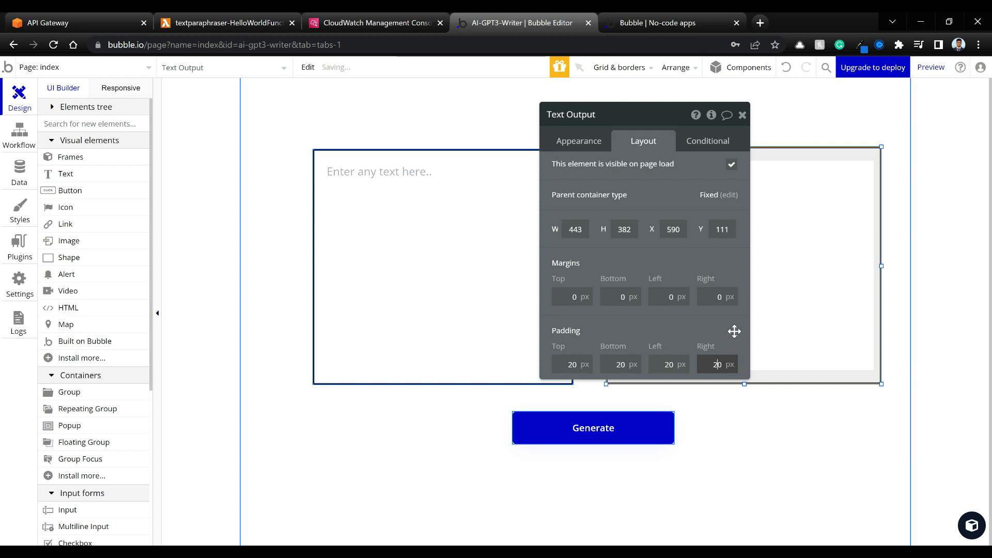
pyautogui.click(743, 115)
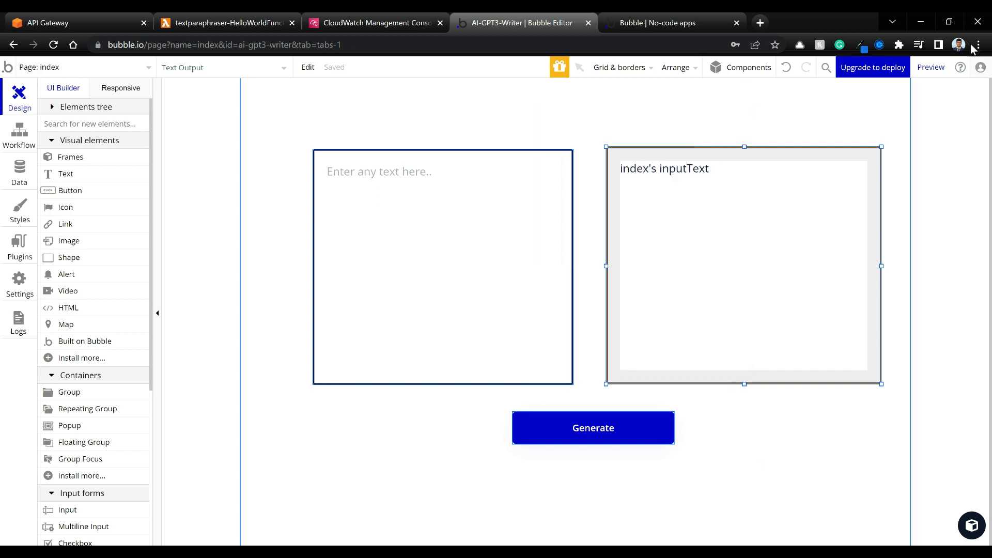
# Preview the restyled page and generate a paraphrase of the Elon Musk sample paragraph from Postman, pasted into the text input
pyautogui.click(939, 68)
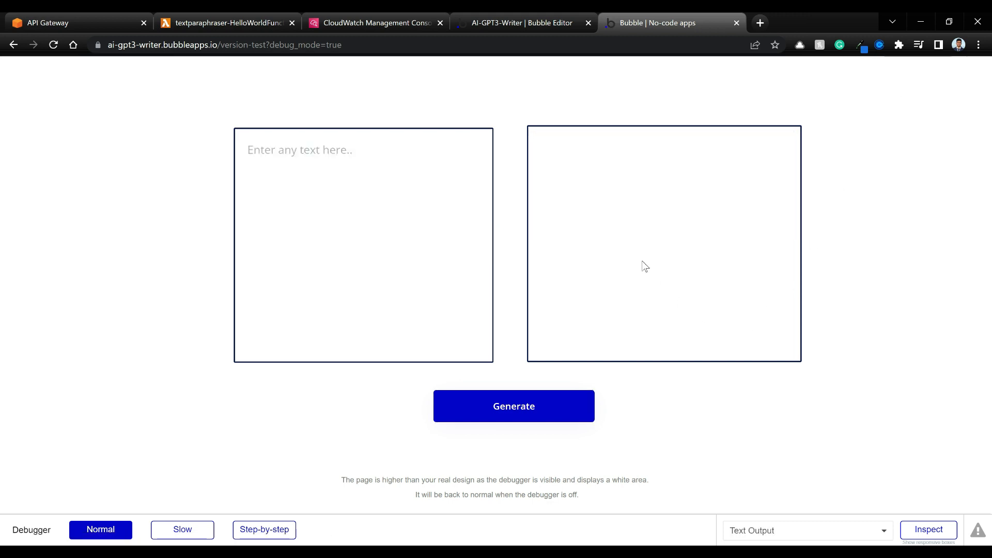
pyautogui.click(557, 553)
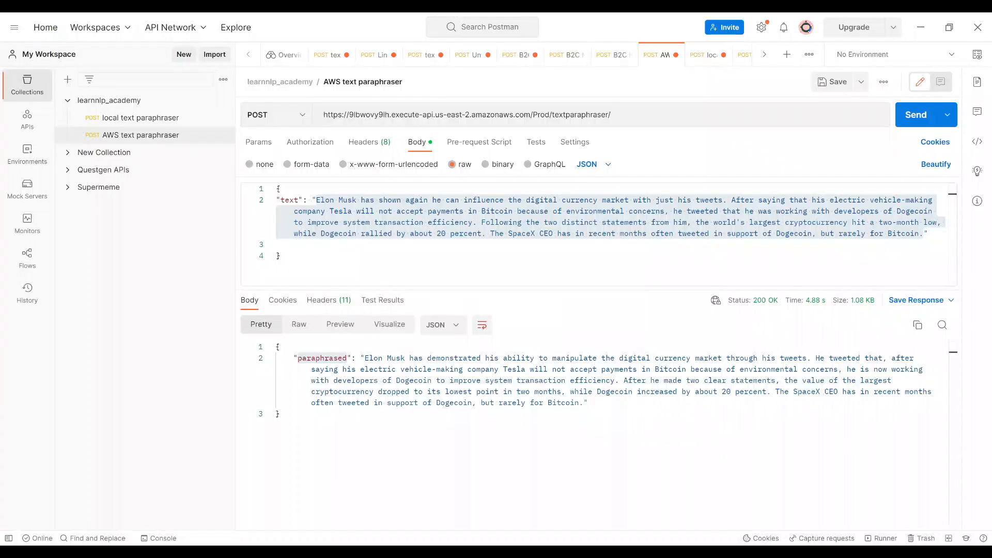
pyautogui.click(921, 27)
pyautogui.hotkey('ctrl', 'v')
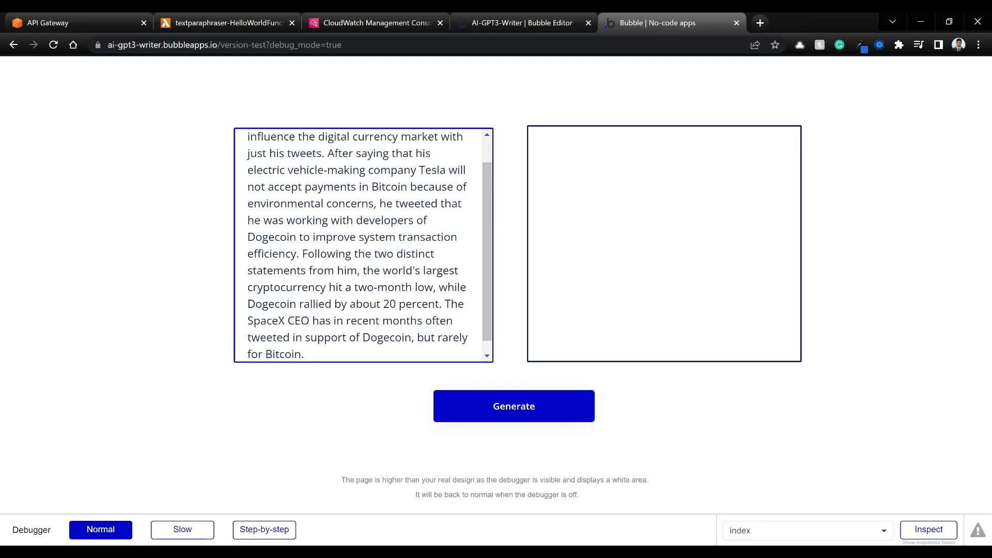
pyautogui.scroll(2, 364, 245)
pyautogui.click(248, 154)
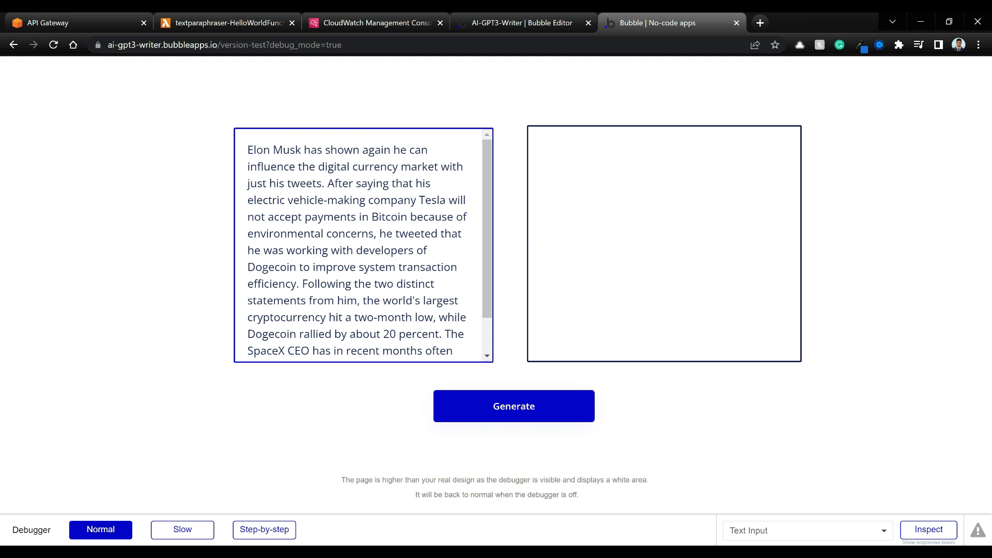
pyautogui.click(527, 412)
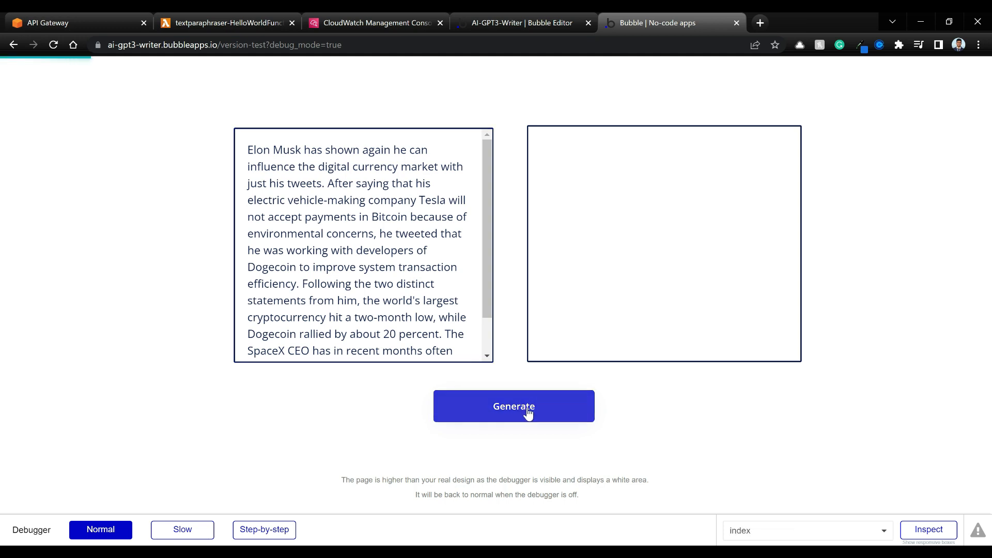